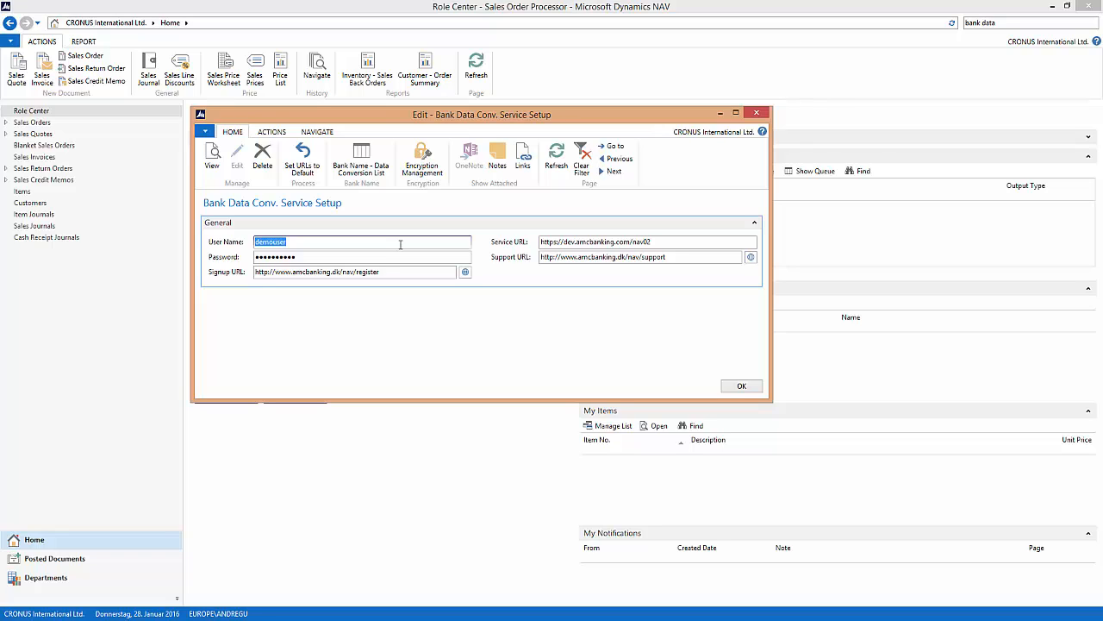
- Confirm the bank data conversion service setup and accept opening the Data Encryption Management page
{"action": "left_click", "coordinate": [386, 244]}
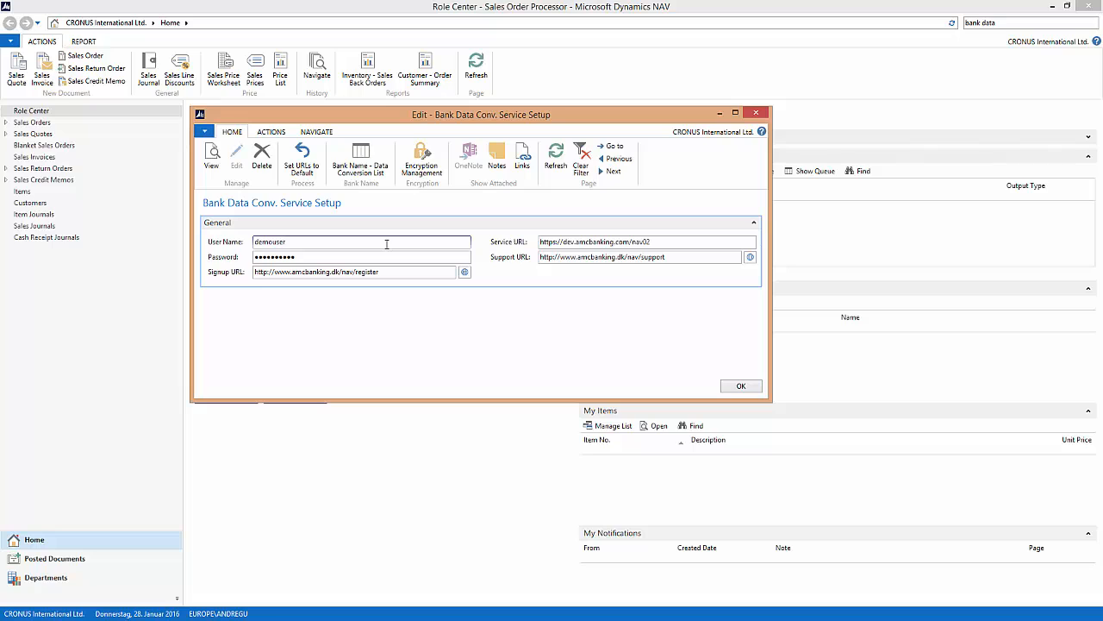
{"action": "left_click", "coordinate": [739, 388]}
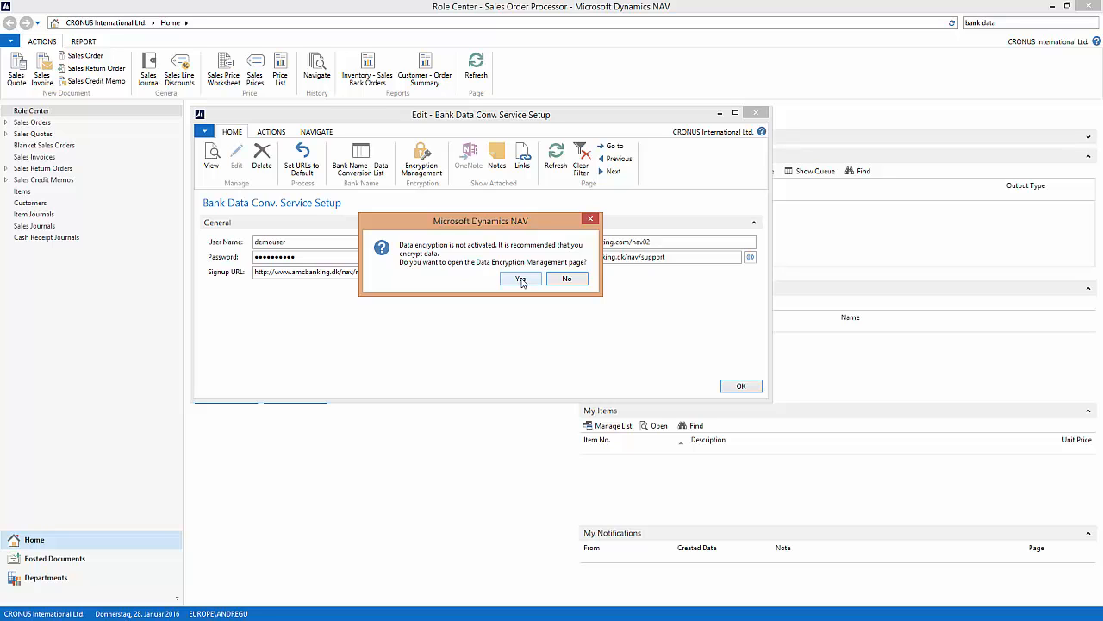
{"action": "left_click", "coordinate": [521, 279]}
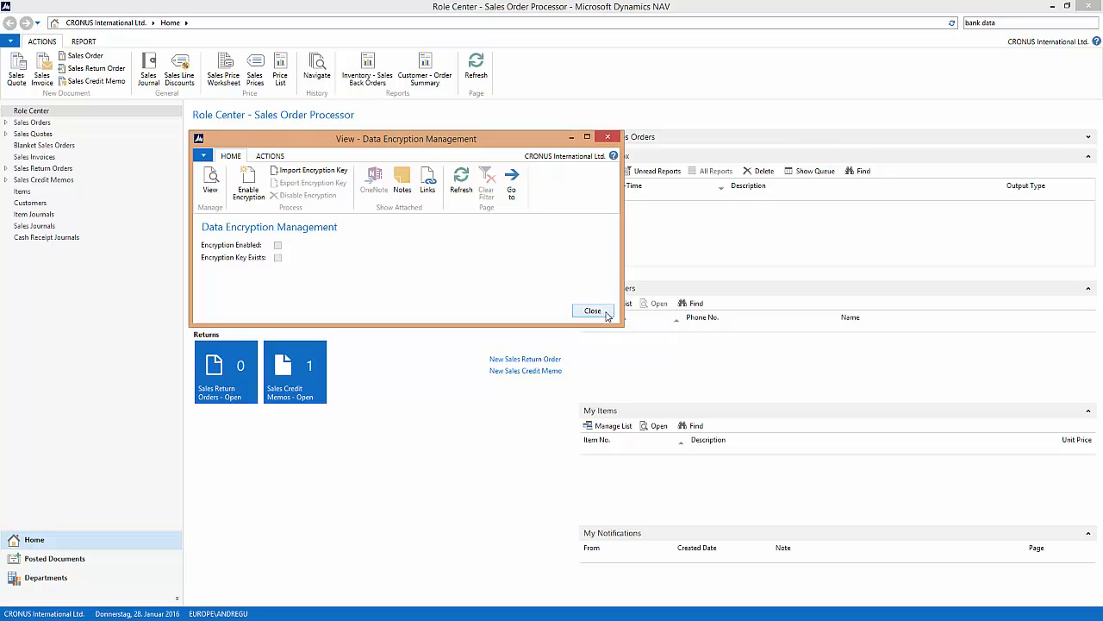
- Enable data encryption on the server, agree to save the encryption key, and close the encryption management page
{"action": "left_click", "coordinate": [250, 191]}
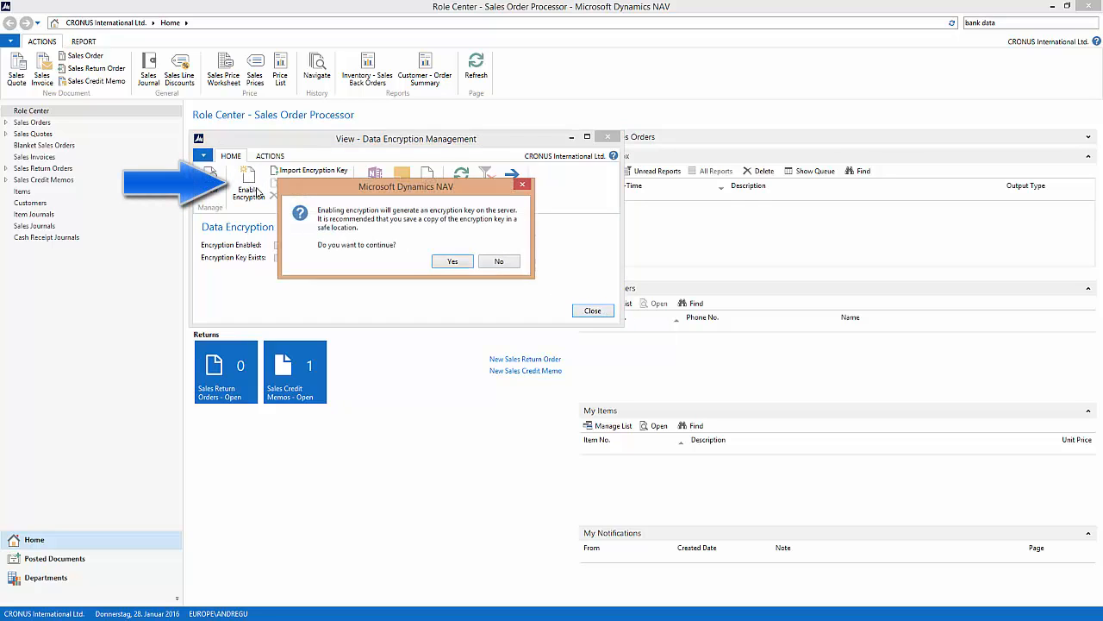
{"action": "left_click", "coordinate": [454, 261]}
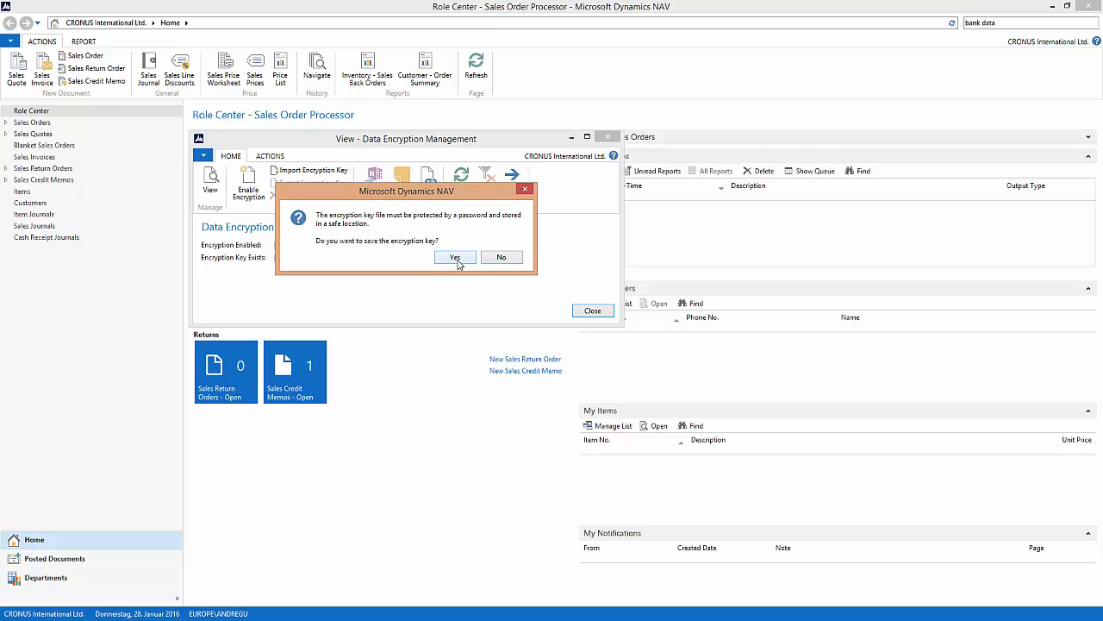
{"action": "left_click", "coordinate": [455, 258]}
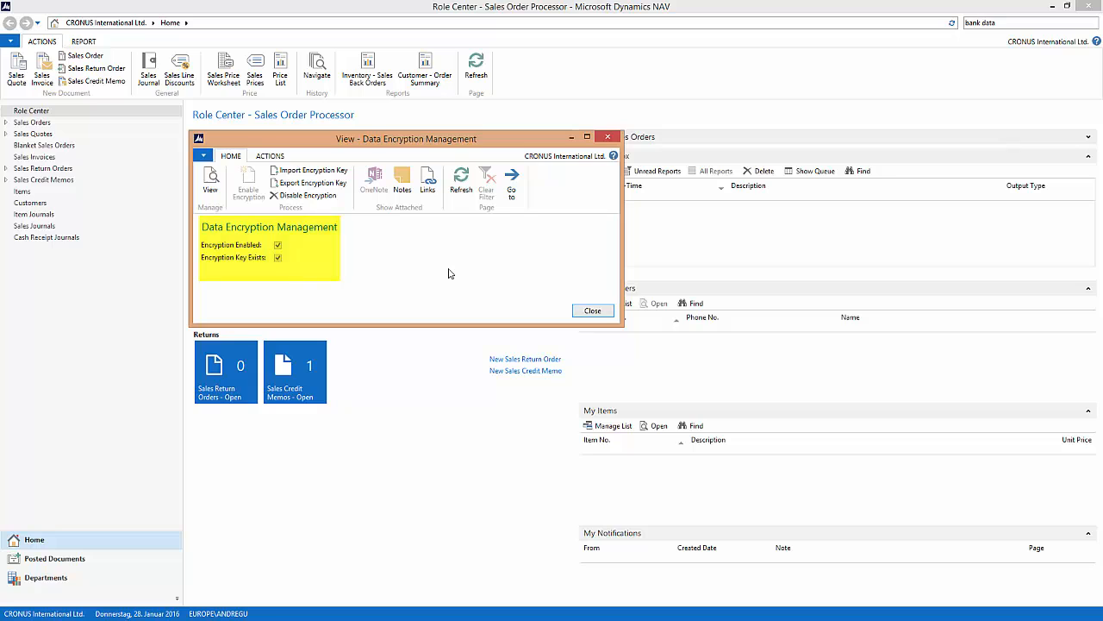
{"action": "key", "text": "Escape"}
- Find the Bank Accounts list by searching for "bank" and open the WWB-TRANSFERS bank account card
{"action": "left_click", "coordinate": [983, 24]}
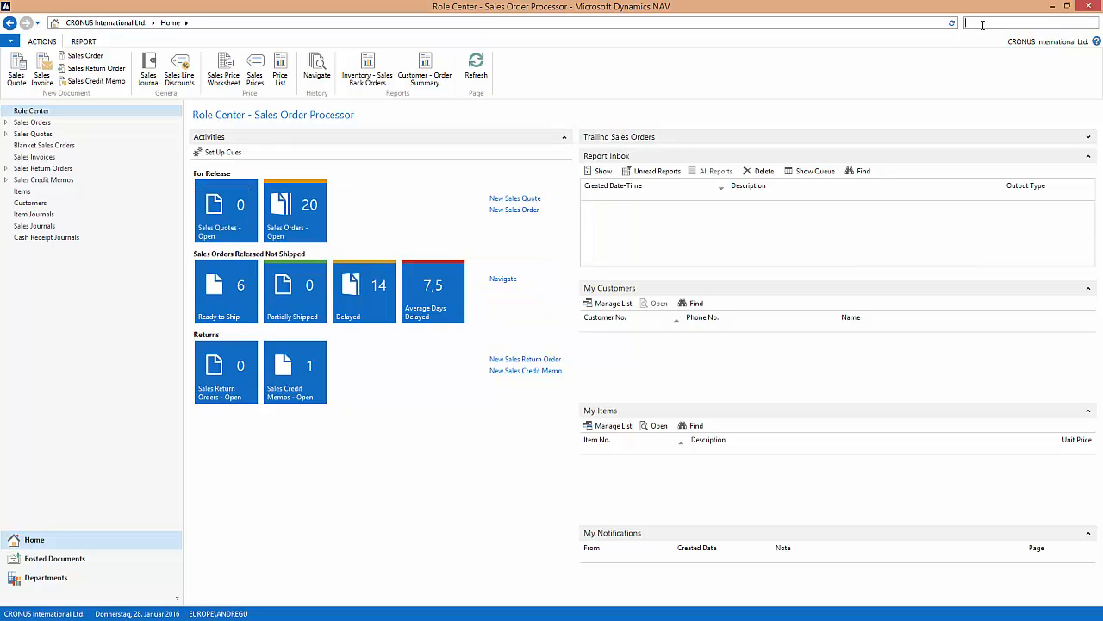
{"action": "type", "text": "bank"}
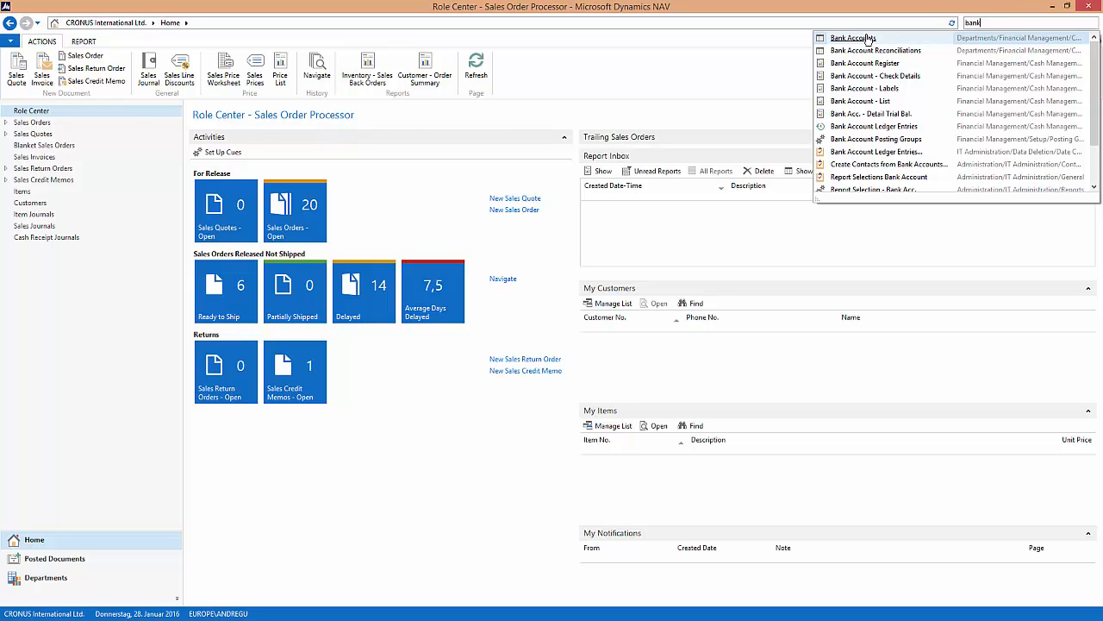
{"action": "left_click", "coordinate": [868, 39]}
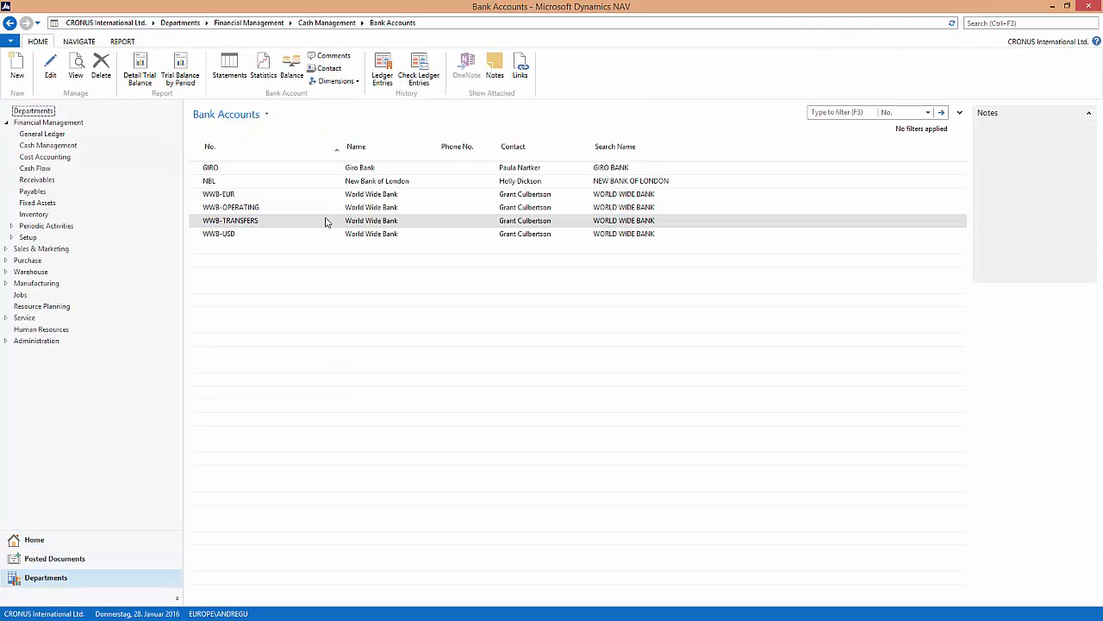
{"action": "double_click", "coordinate": [261, 222]}
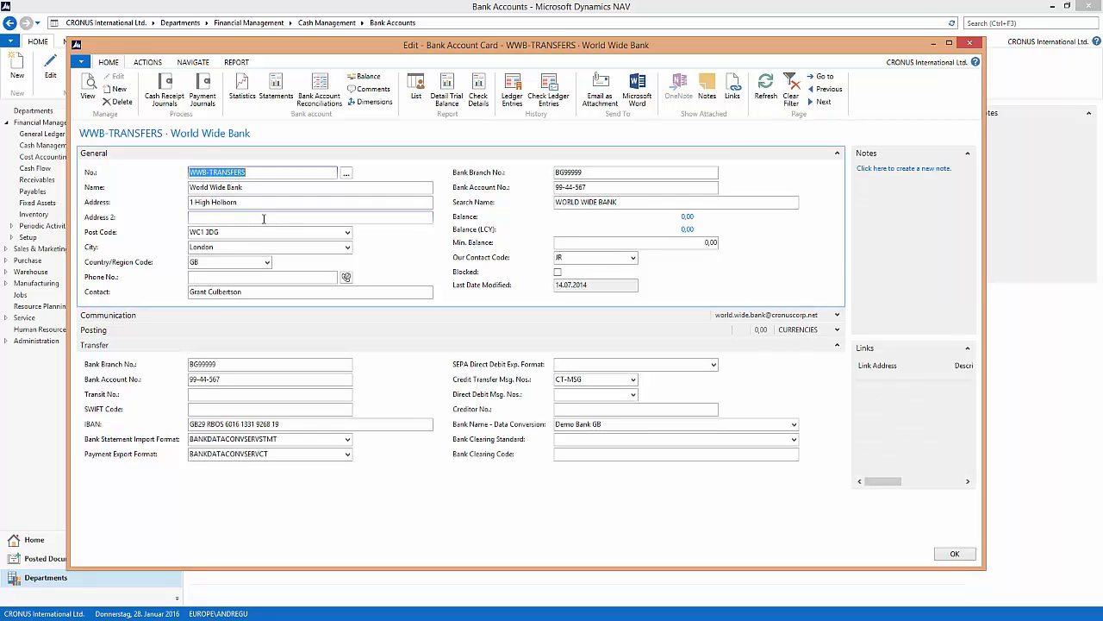
- Examine the options for payment export format, bank statement import format and data conversion bank name, and close the bank account card
{"action": "left_click", "coordinate": [348, 455]}
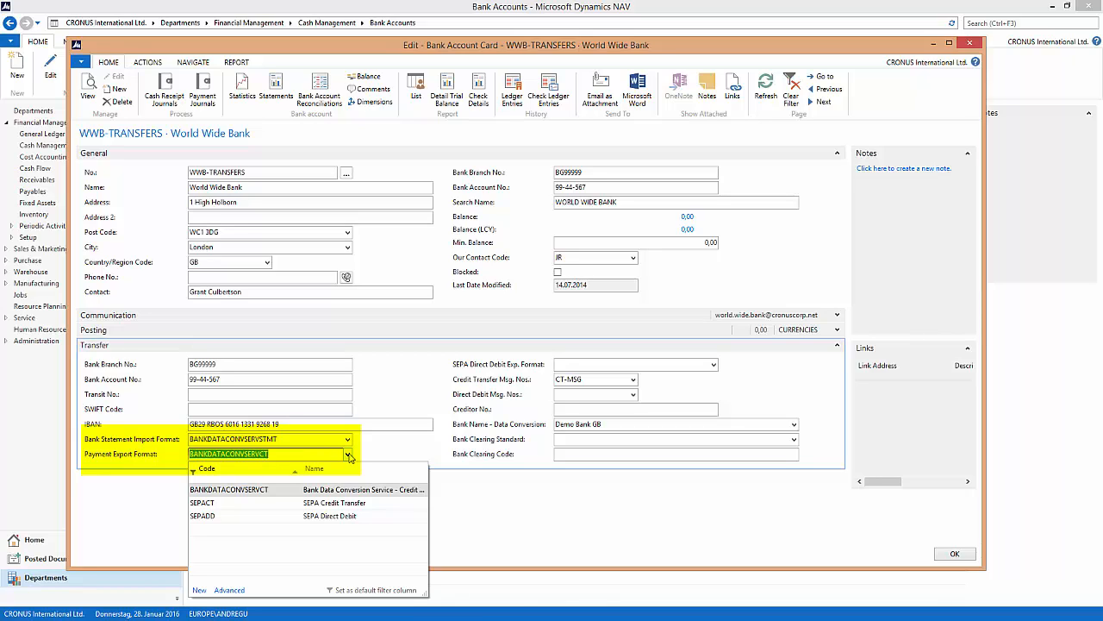
{"action": "left_click", "coordinate": [347, 440]}
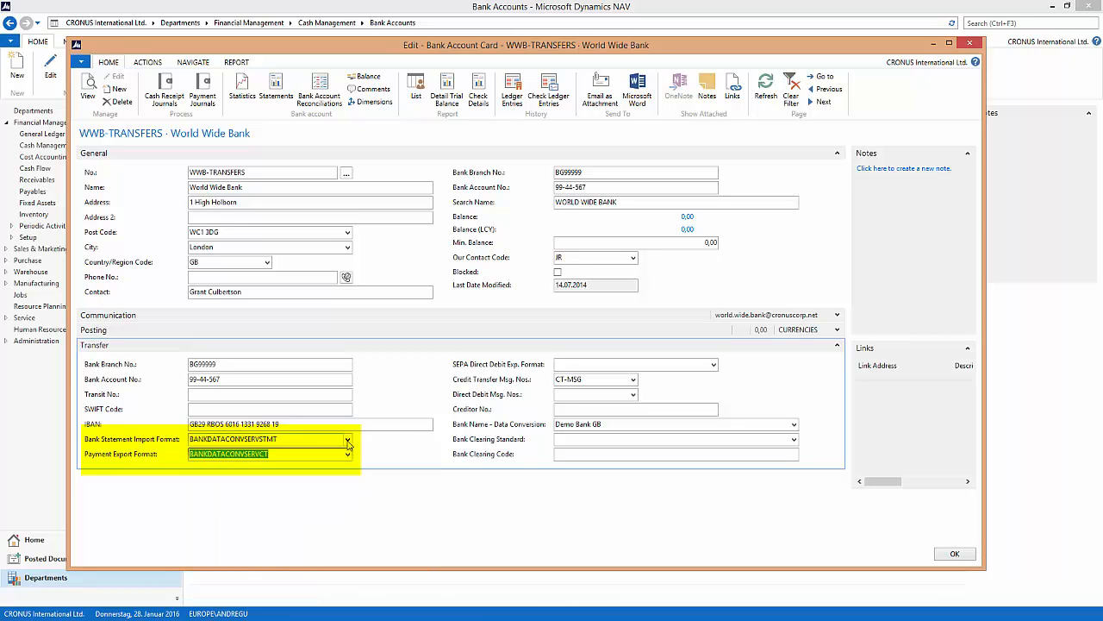
{"action": "left_click", "coordinate": [347, 440]}
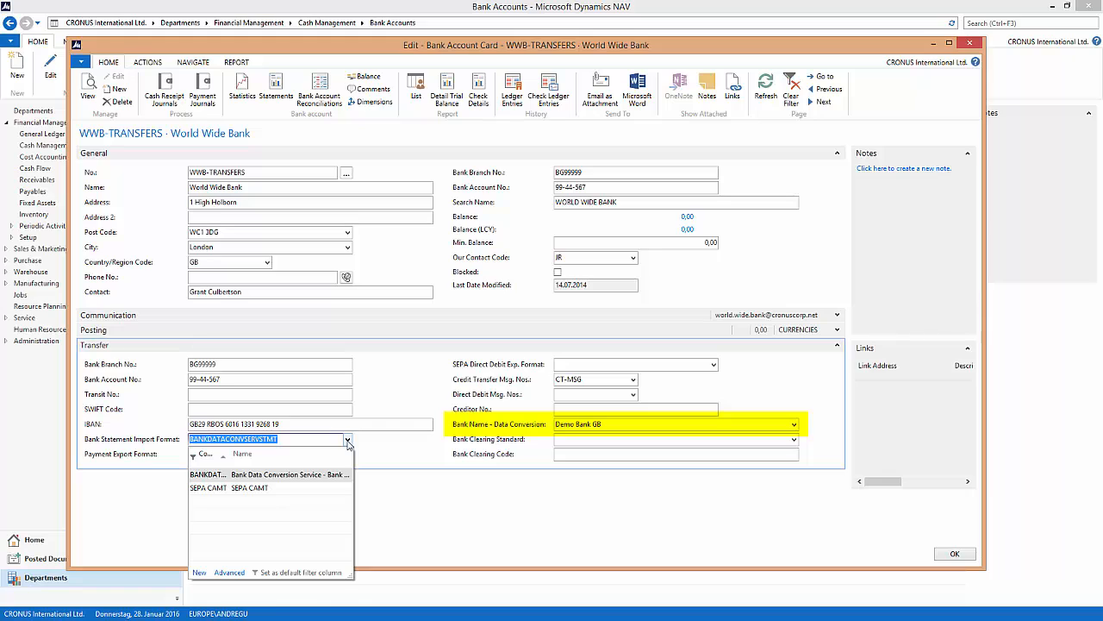
{"action": "key", "text": "Escape"}
{"action": "left_click", "coordinate": [794, 425]}
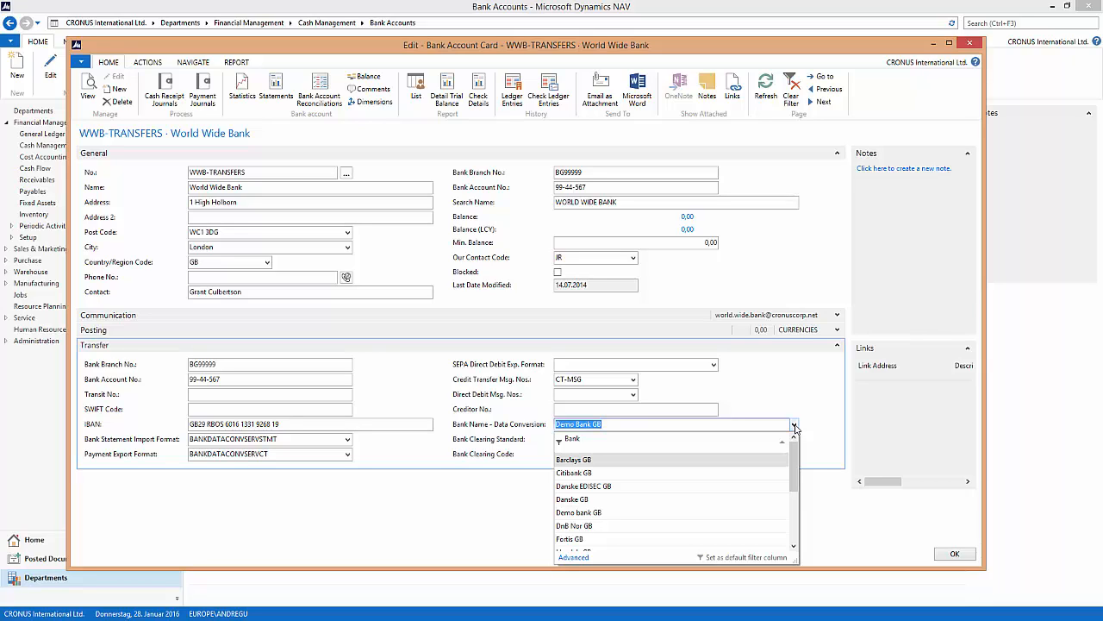
{"action": "left_click", "coordinate": [416, 426]}
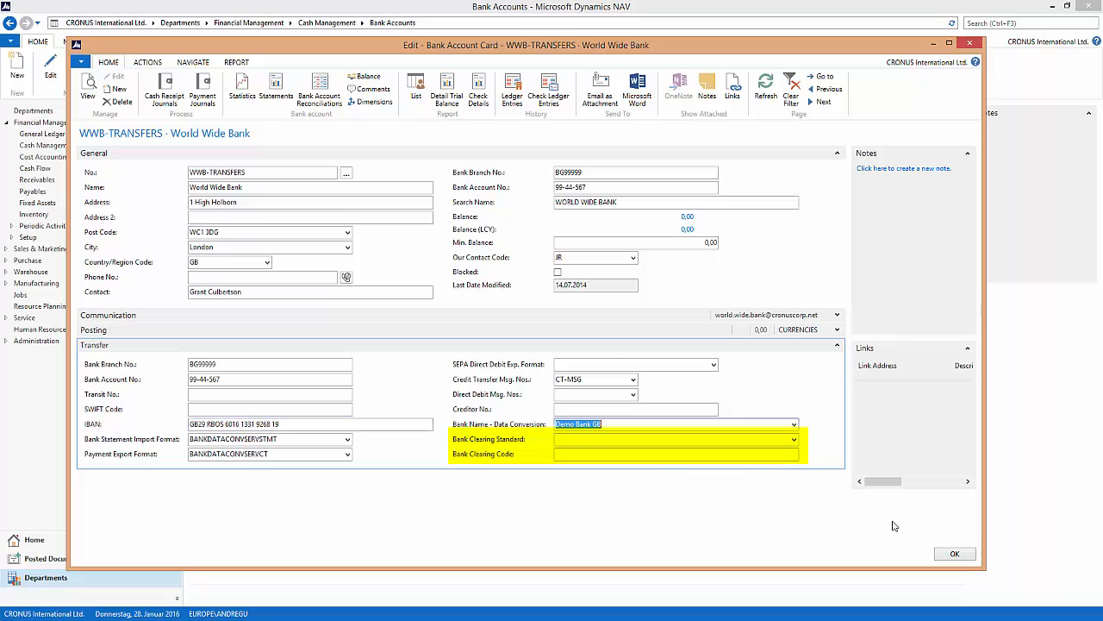
{"action": "left_click", "coordinate": [954, 556]}
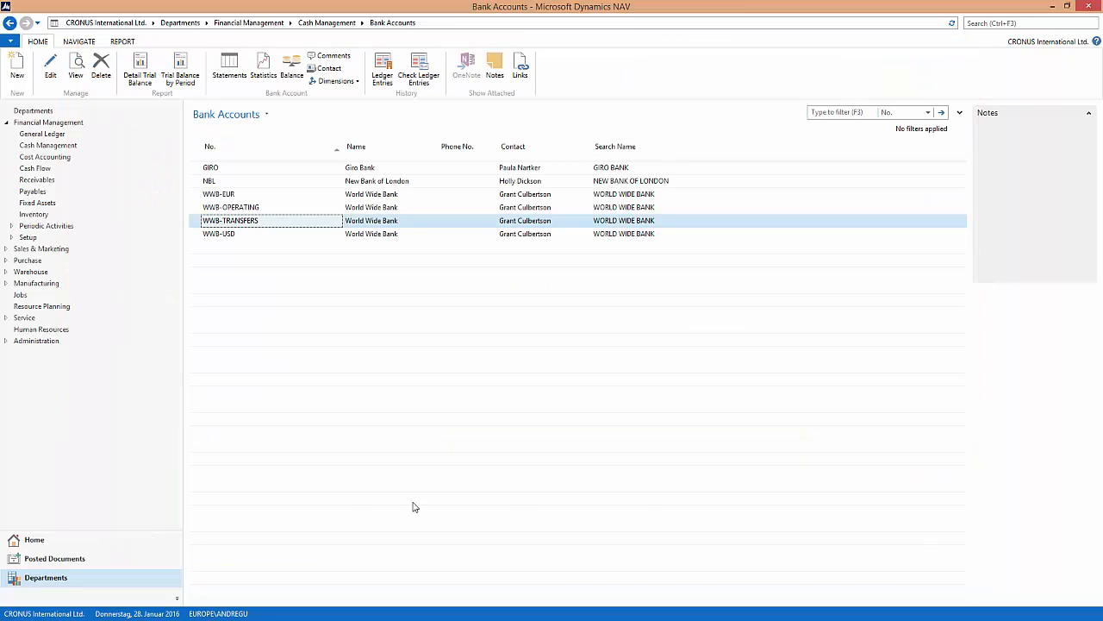
- Return to the Role Center and open the cash management Payment Journals page by searching for "payment jou"
{"action": "left_click", "coordinate": [93, 544]}
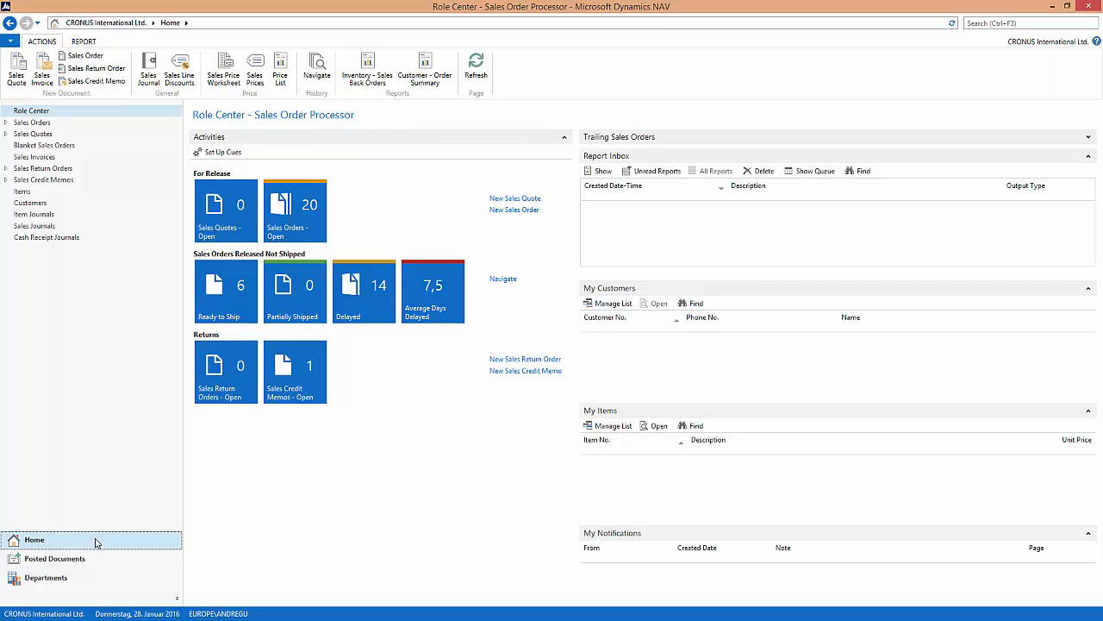
{"action": "left_click", "coordinate": [993, 24]}
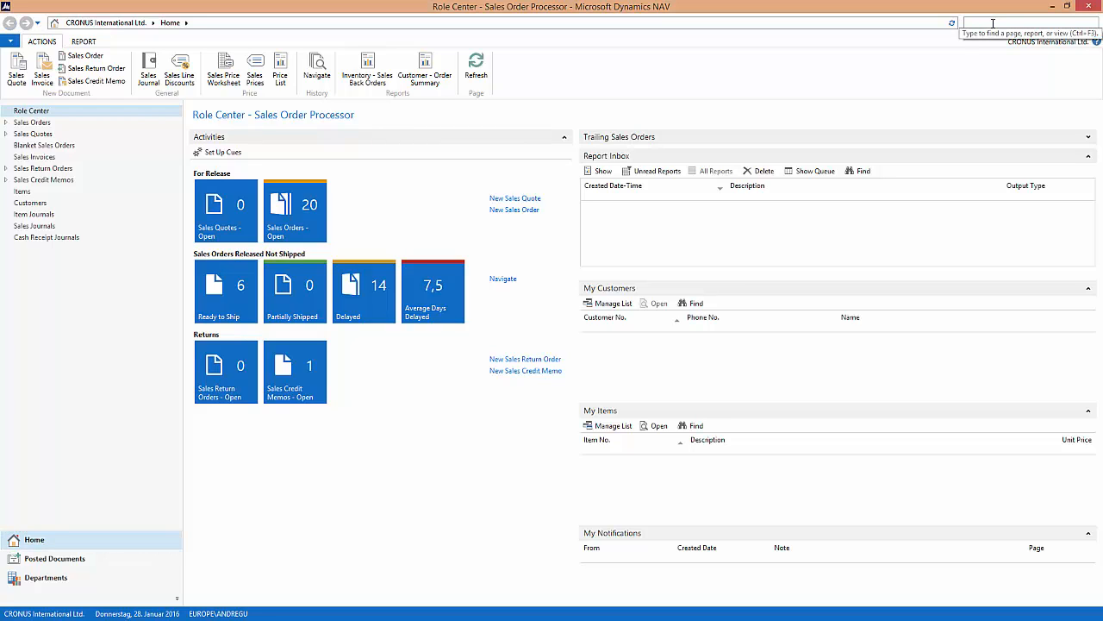
{"action": "type", "text": "payment jou"}
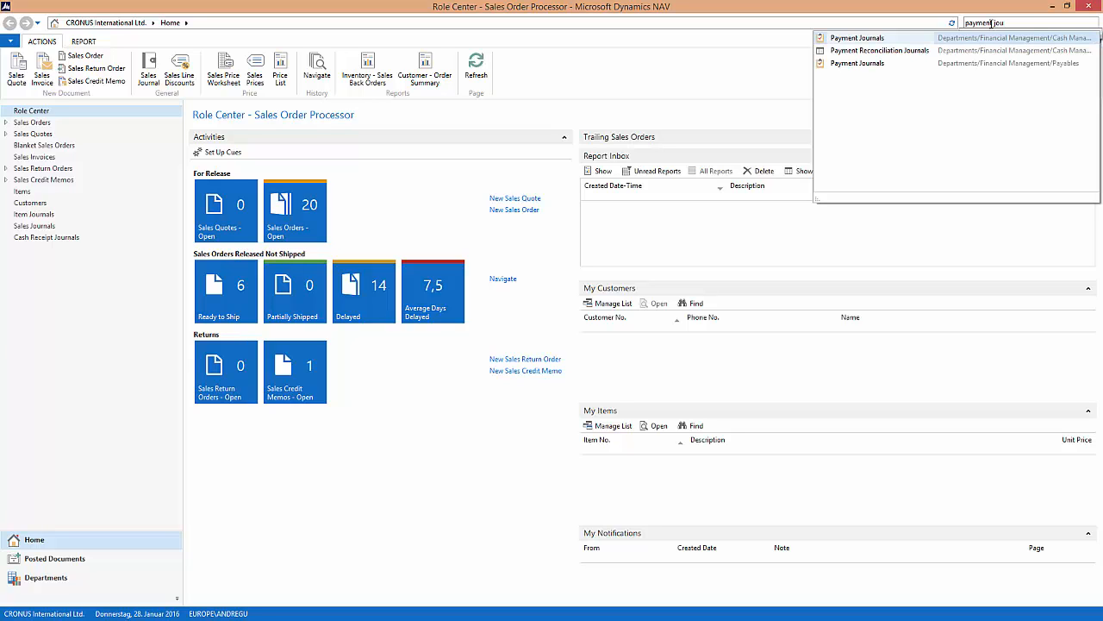
{"action": "left_click", "coordinate": [864, 40]}
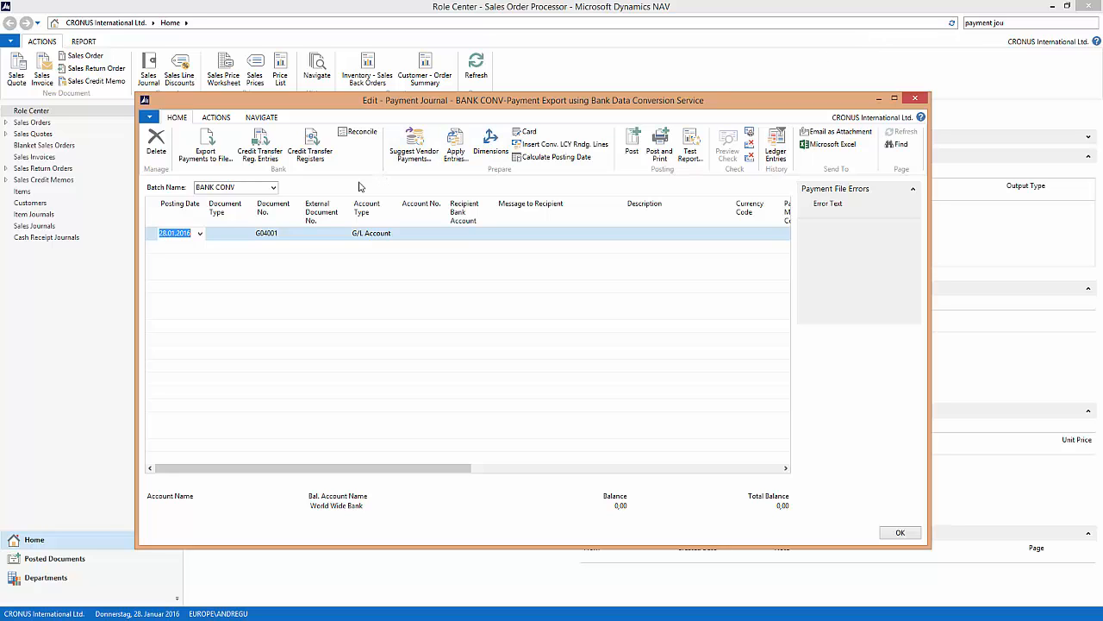
- Check the Allow Payment Export setting of the BANK CONV batch in the journal batches and close the payment journal
{"action": "left_click", "coordinate": [275, 189]}
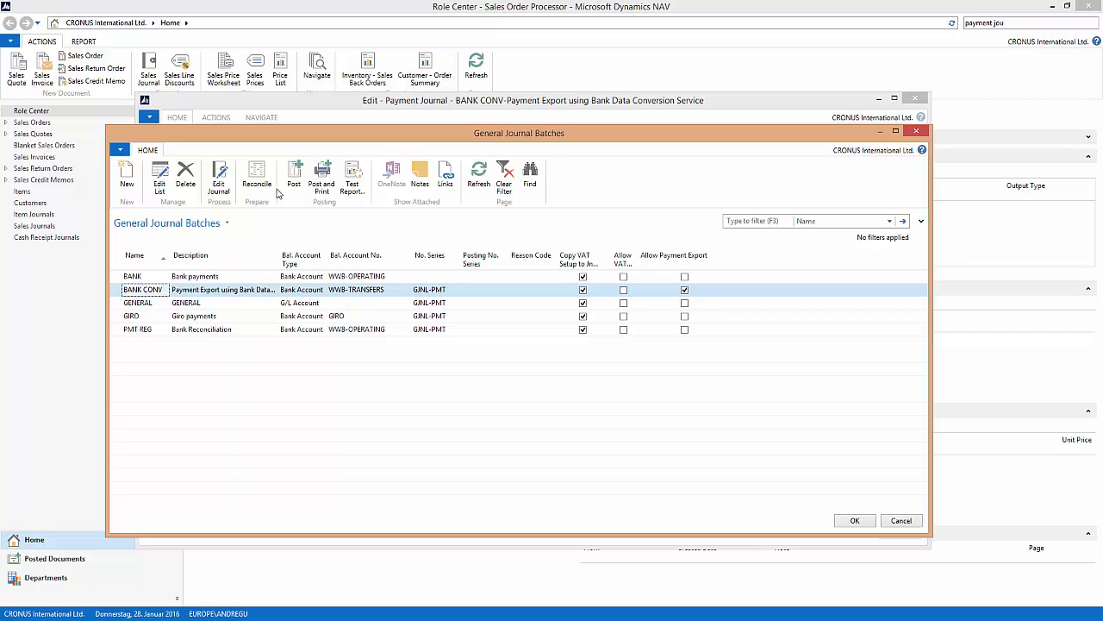
{"action": "left_click", "coordinate": [703, 293]}
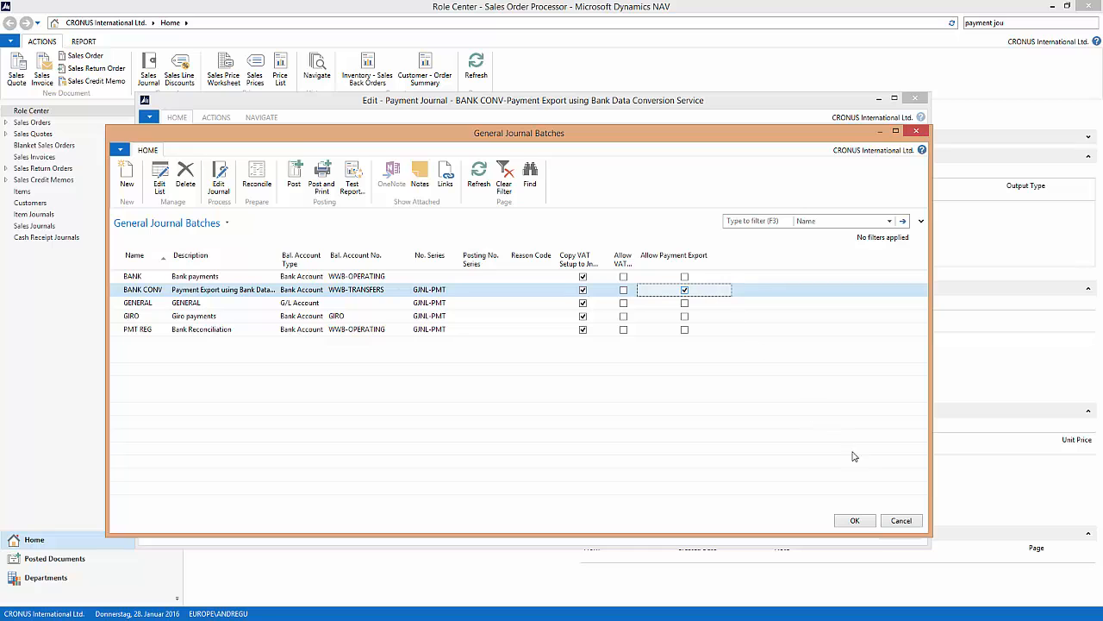
{"action": "left_click", "coordinate": [858, 522]}
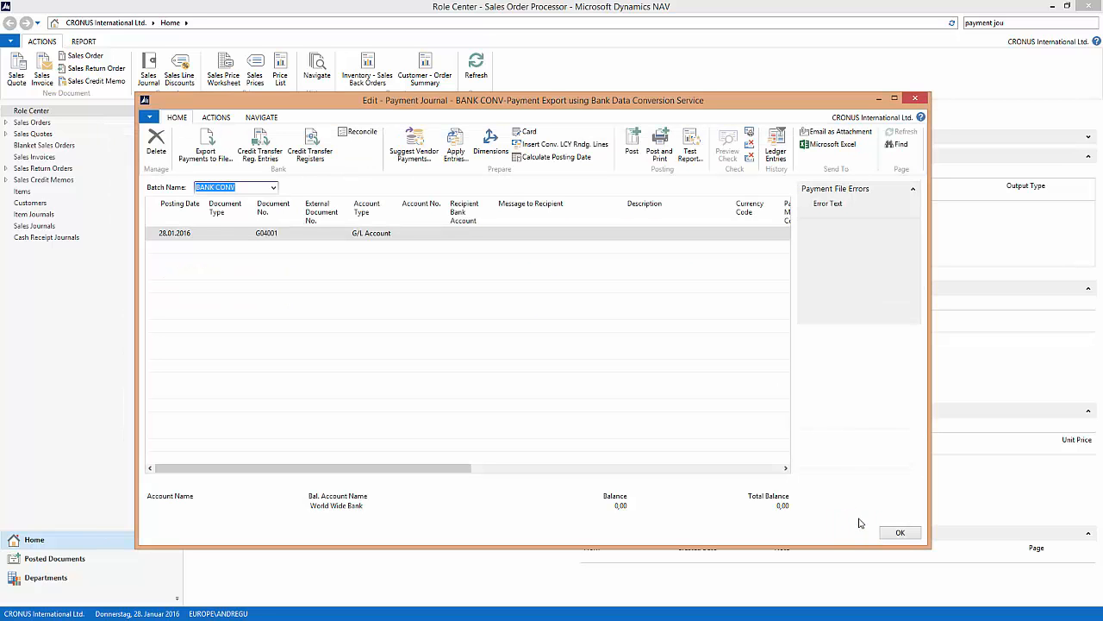
{"action": "left_click", "coordinate": [897, 532]}
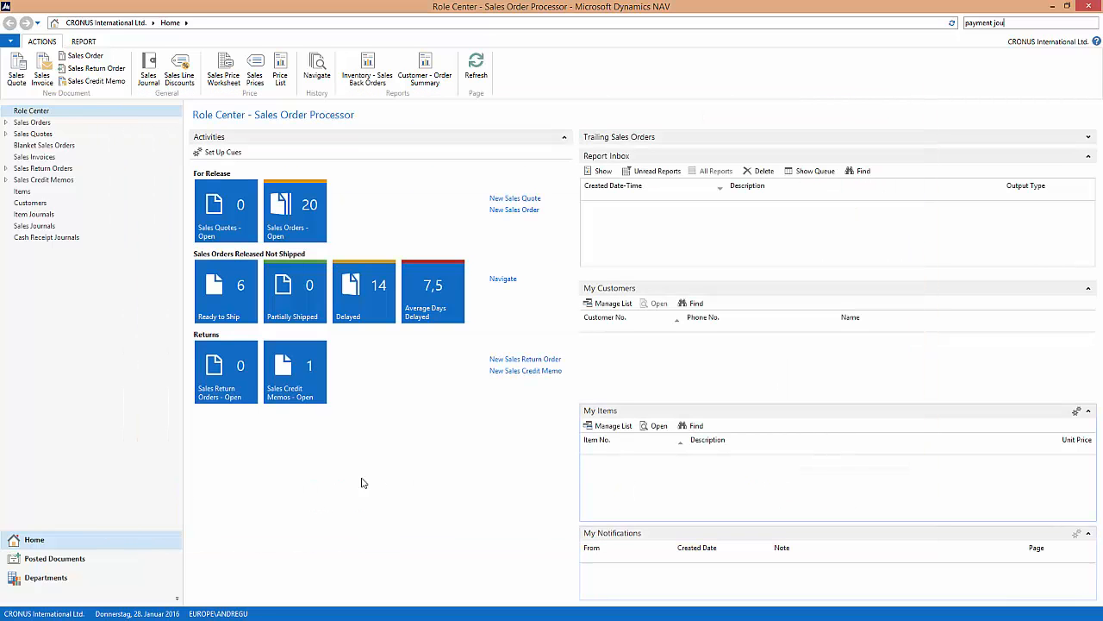
- Search for "vendors", open the London Postmaster vendor card from the Payables list to review its payment settings, and close it
{"action": "left_click", "coordinate": [996, 24]}
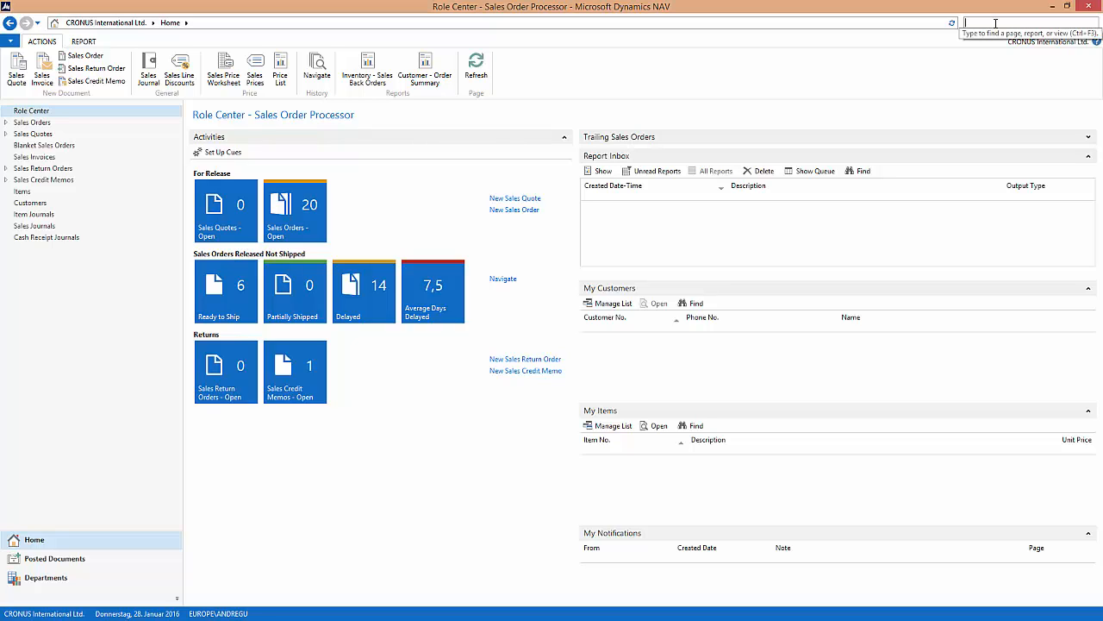
{"action": "type", "text": "vendors"}
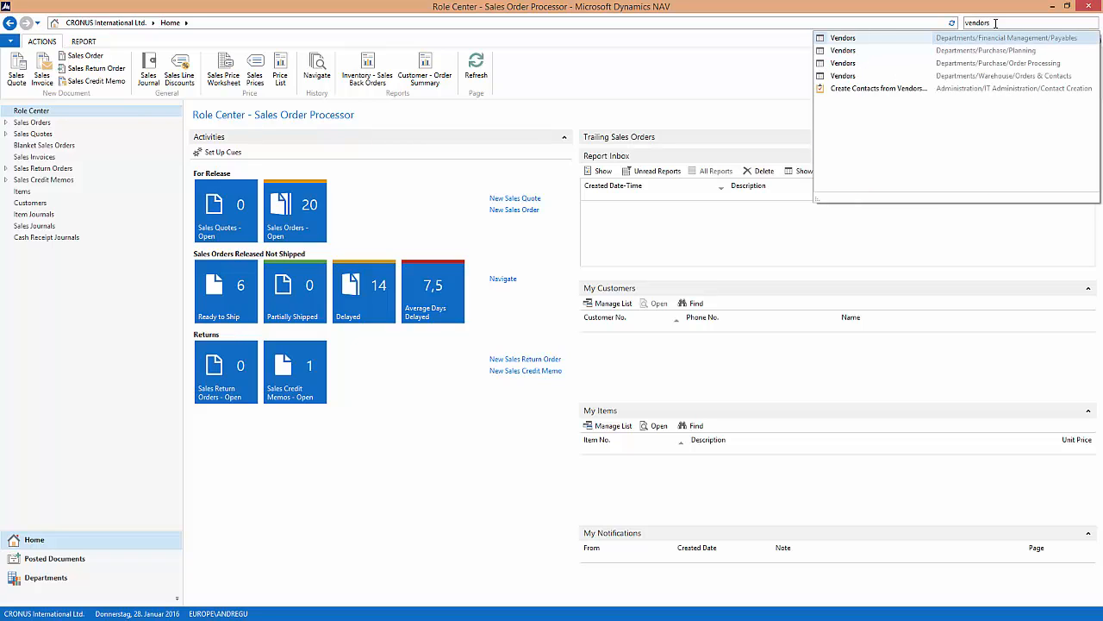
{"action": "left_click", "coordinate": [844, 38]}
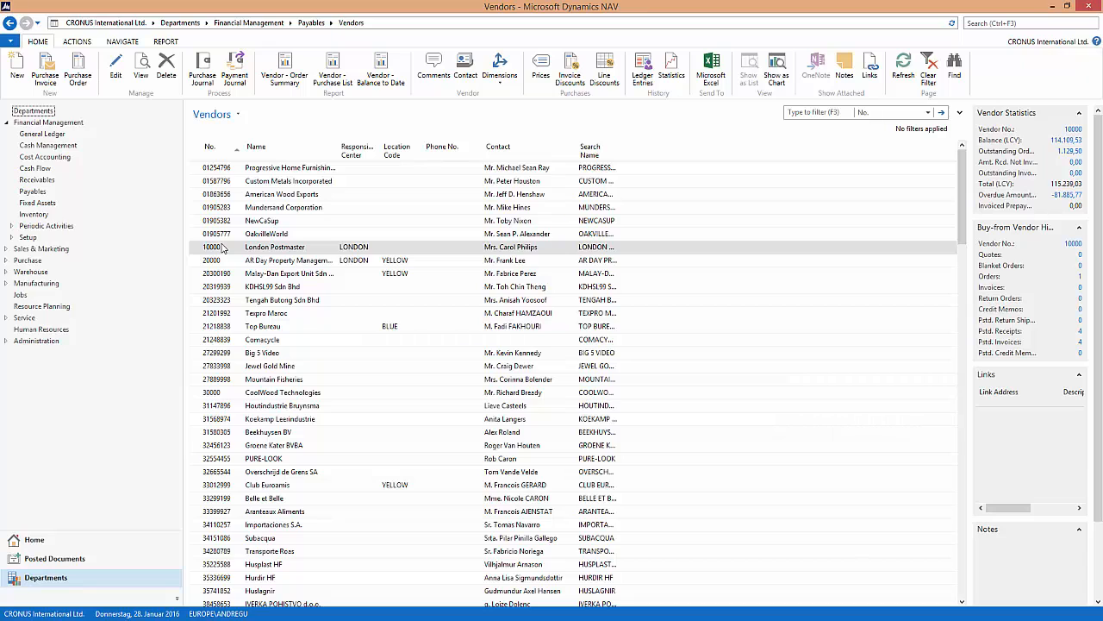
{"action": "left_click", "coordinate": [114, 69]}
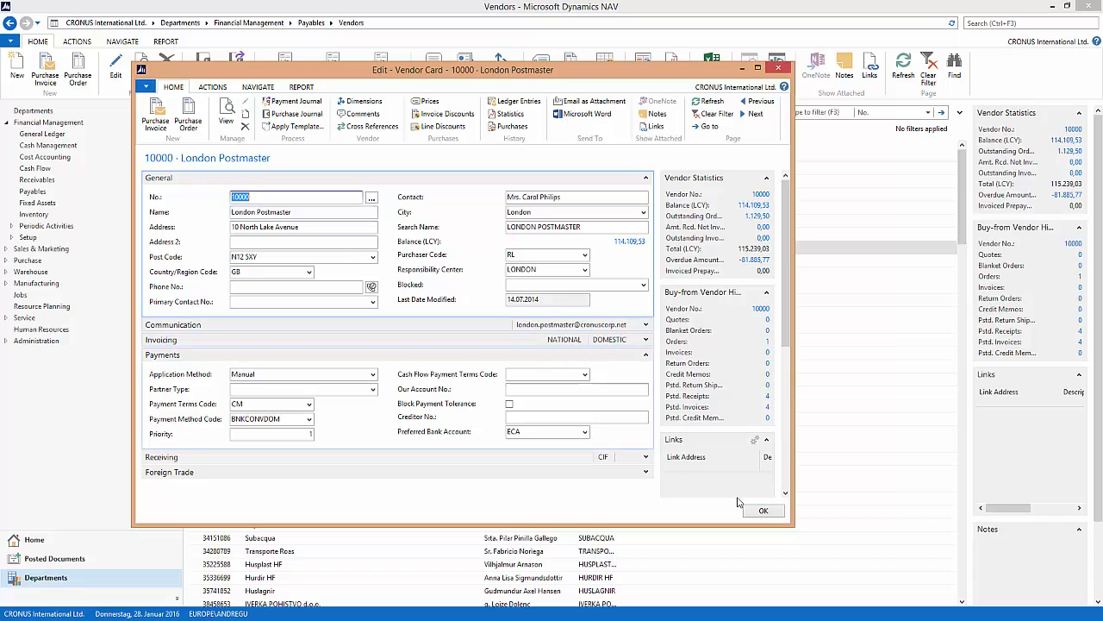
{"action": "left_click", "coordinate": [763, 512]}
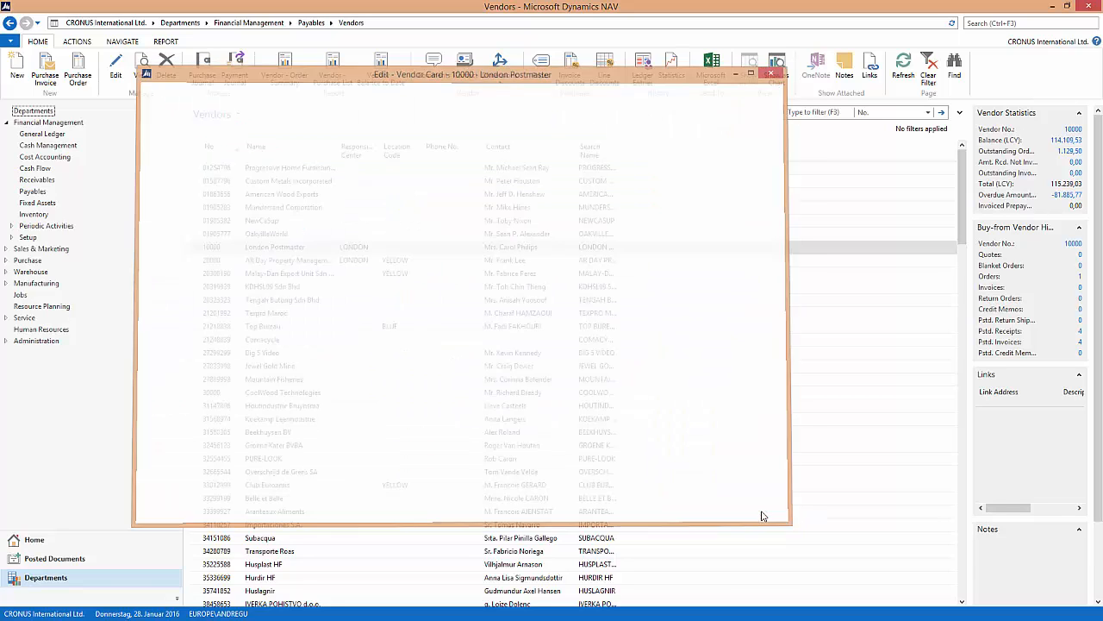
- Open the Purchase Invoices list from the Role Center by searching for "purchase" and create a new purchase invoice
{"action": "left_click", "coordinate": [43, 541]}
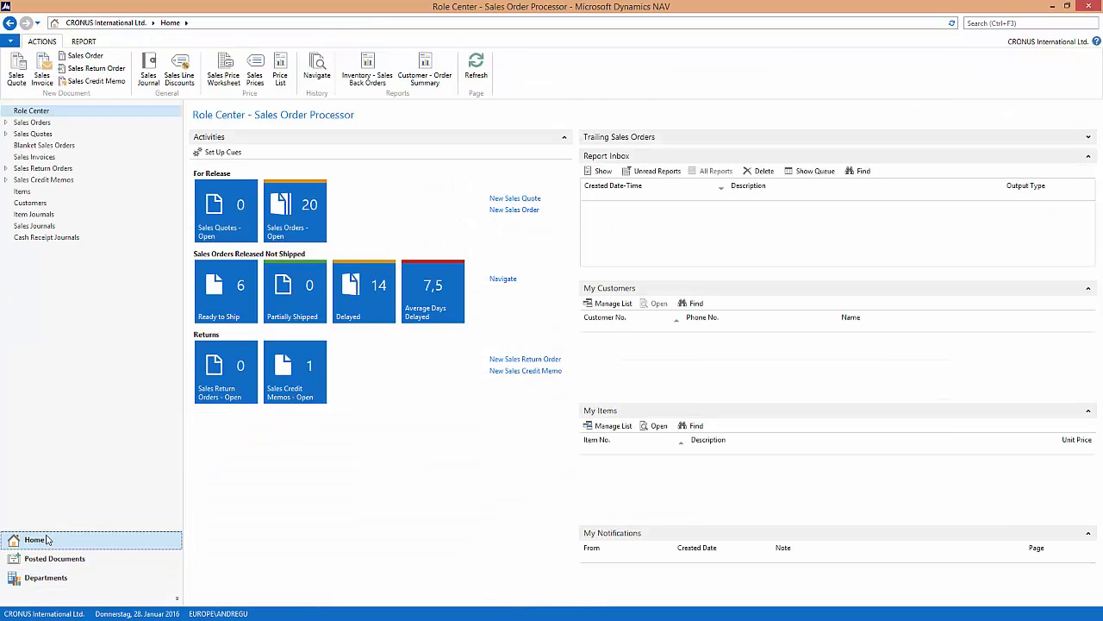
{"action": "left_click", "coordinate": [982, 23]}
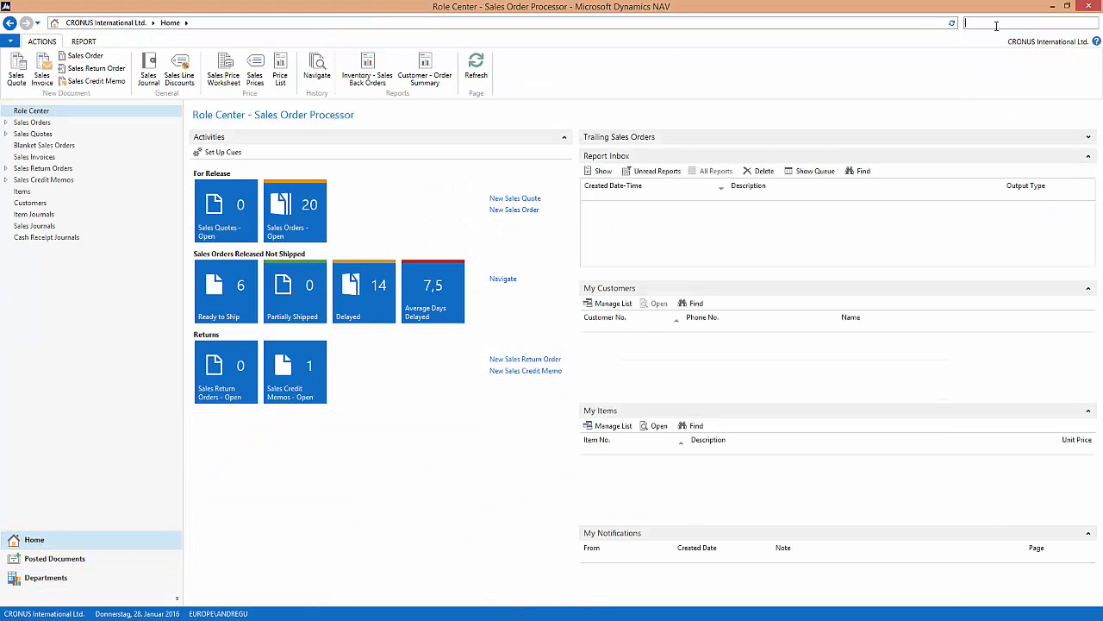
{"action": "type", "text": "purchase"}
{"action": "left_click", "coordinate": [872, 77]}
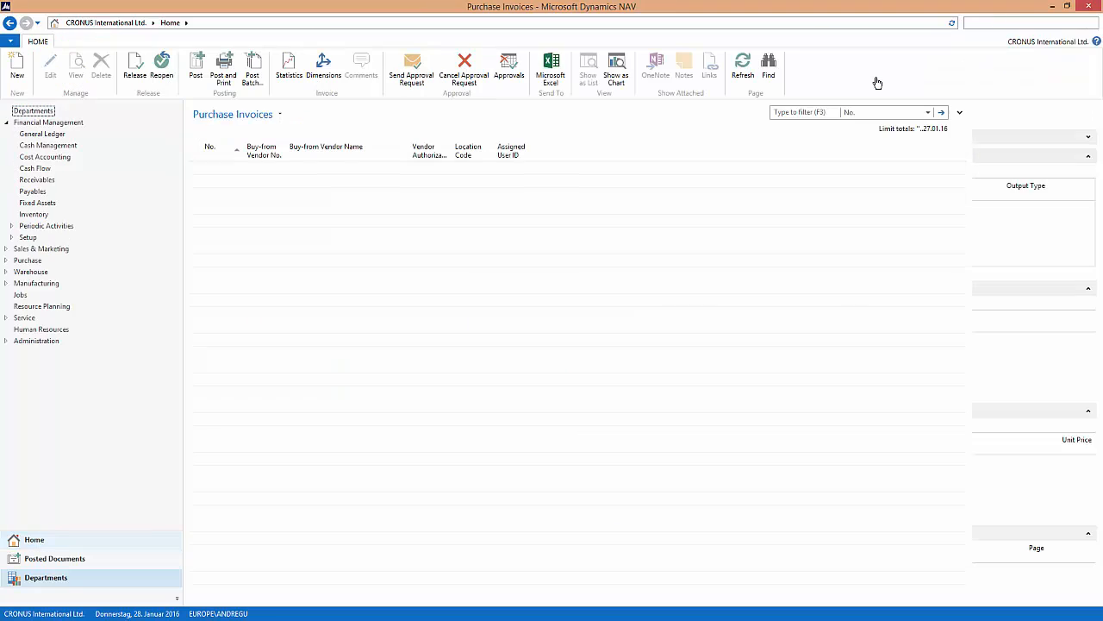
{"action": "left_click", "coordinate": [17, 75]}
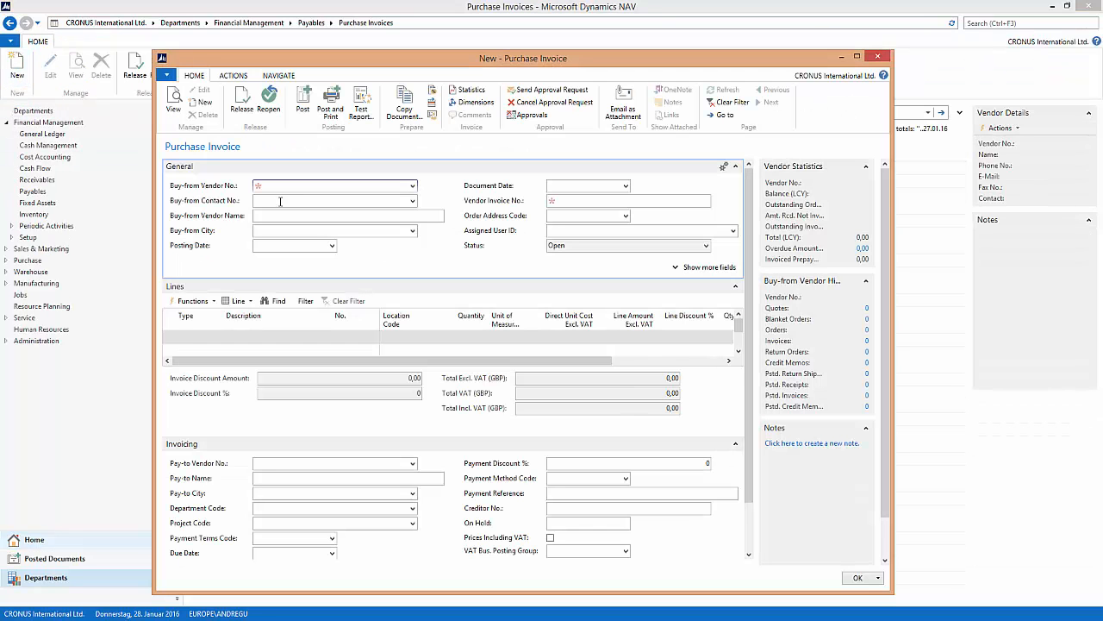
- Fill in the purchase invoice header for London Postmaster with vendor invoice number 3 and document and posting dates 28.01.2015
{"action": "type", "text": "10000"}
{"action": "key", "text": "Return"}
{"action": "left_click", "coordinate": [569, 201]}
{"action": "type", "text": "3"}
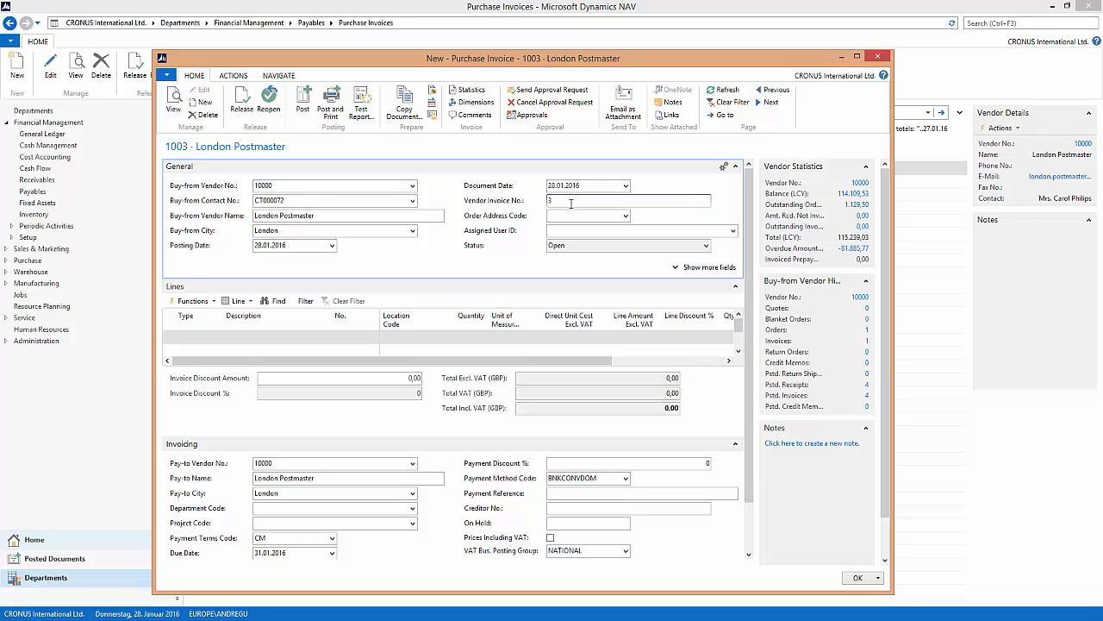
{"action": "key", "text": "shift+Tab"}
{"action": "type", "text": "2"}
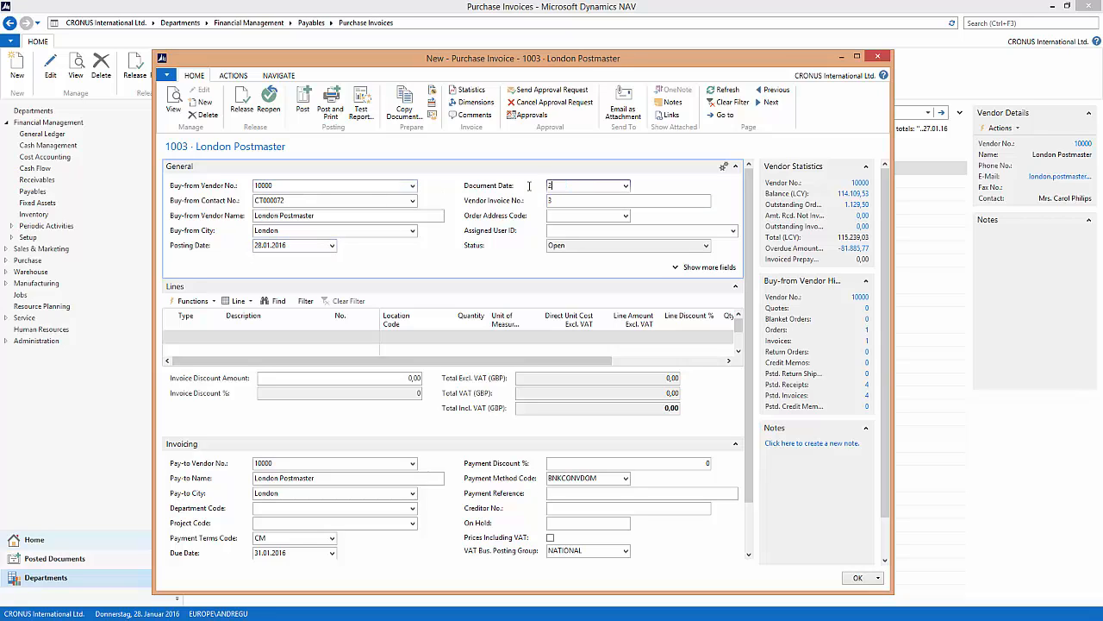
{"action": "type", "text": "8.01.2015"}
{"action": "key", "text": "shift+Tab"}
{"action": "type", "text": "280115"}
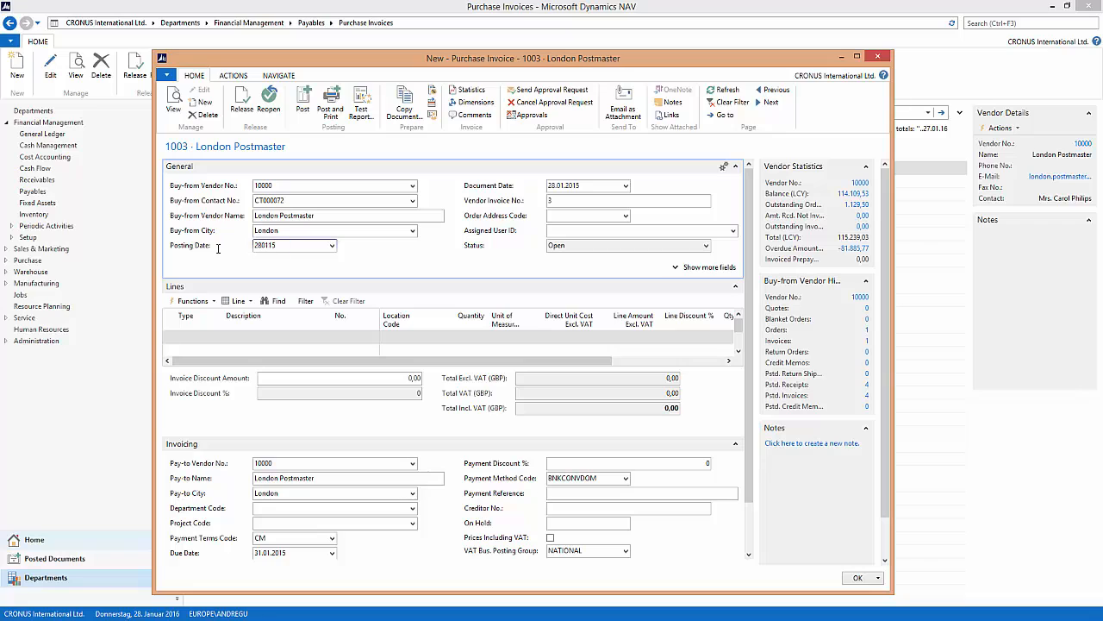
- Add an invoice line of type Item for item 1110 with a quantity of 10
{"action": "left_click", "coordinate": [219, 339]}
{"action": "left_click", "coordinate": [218, 339]}
{"action": "left_click", "coordinate": [222, 383]}
{"action": "left_click", "coordinate": [341, 340]}
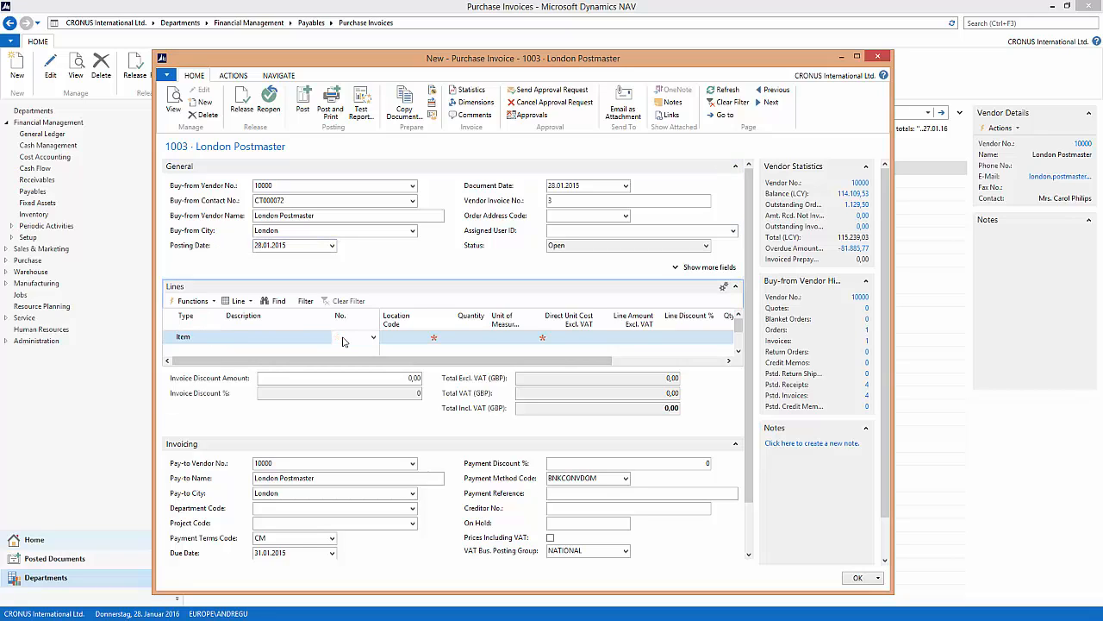
{"action": "type", "text": "1110"}
{"action": "key", "text": "Tab"}
{"action": "key", "text": "Tab"}
{"action": "type", "text": "10"}
{"action": "key", "text": "Tab"}
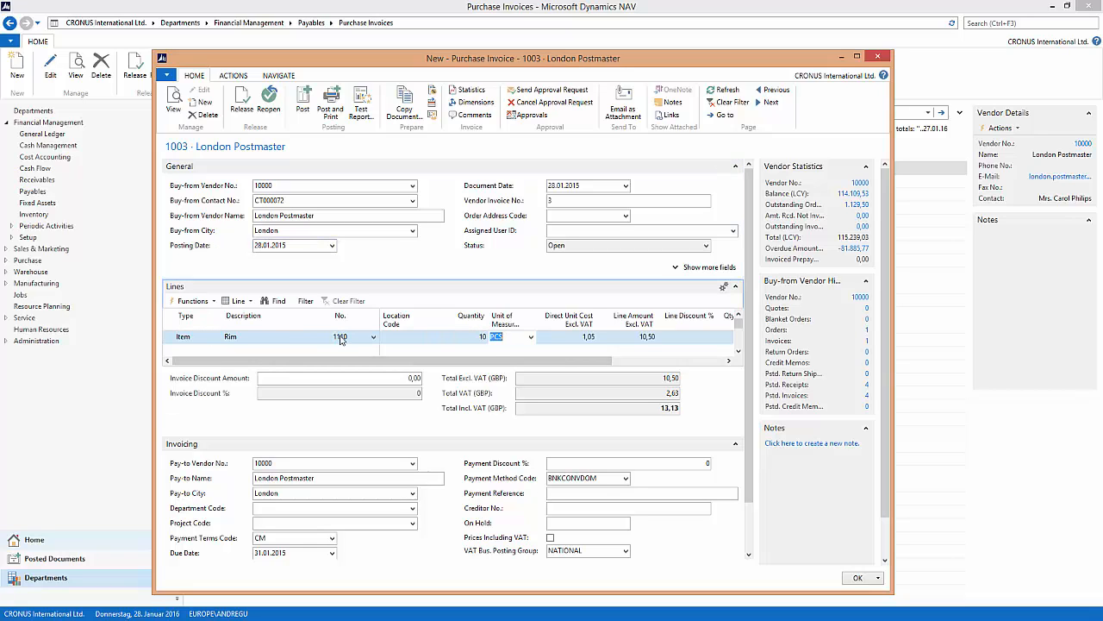
- Set the invoice's due date to 30.01.2015 and post the purchase invoice
{"action": "left_click", "coordinate": [255, 552]}
{"action": "type", "text": "3001"}
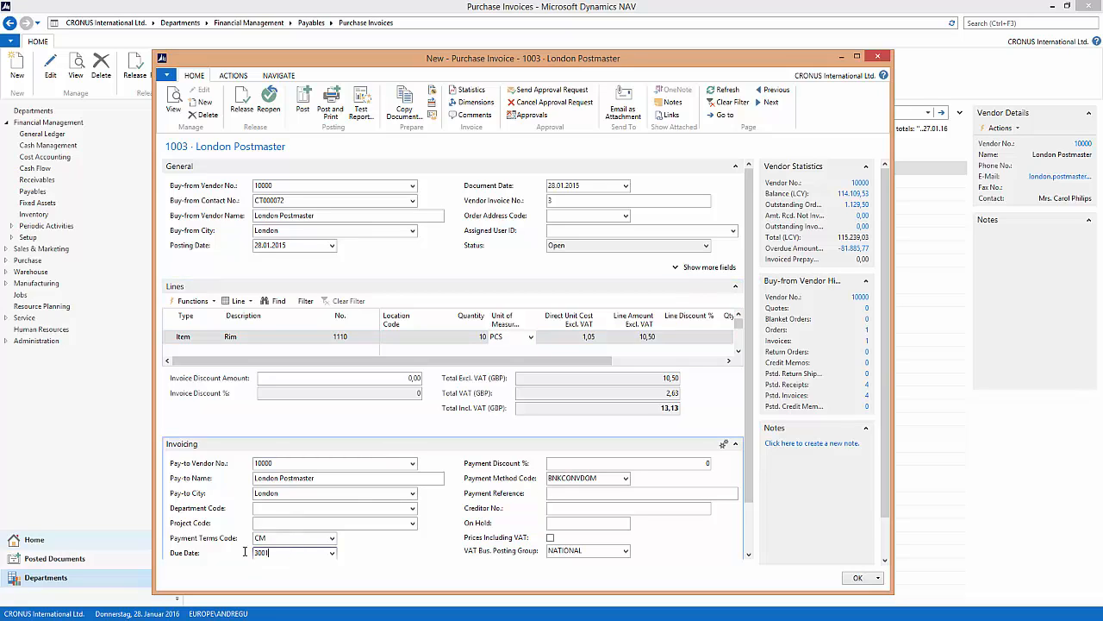
{"action": "type", "text": "15"}
{"action": "left_click", "coordinate": [284, 523]}
{"action": "left_click", "coordinate": [303, 99]}
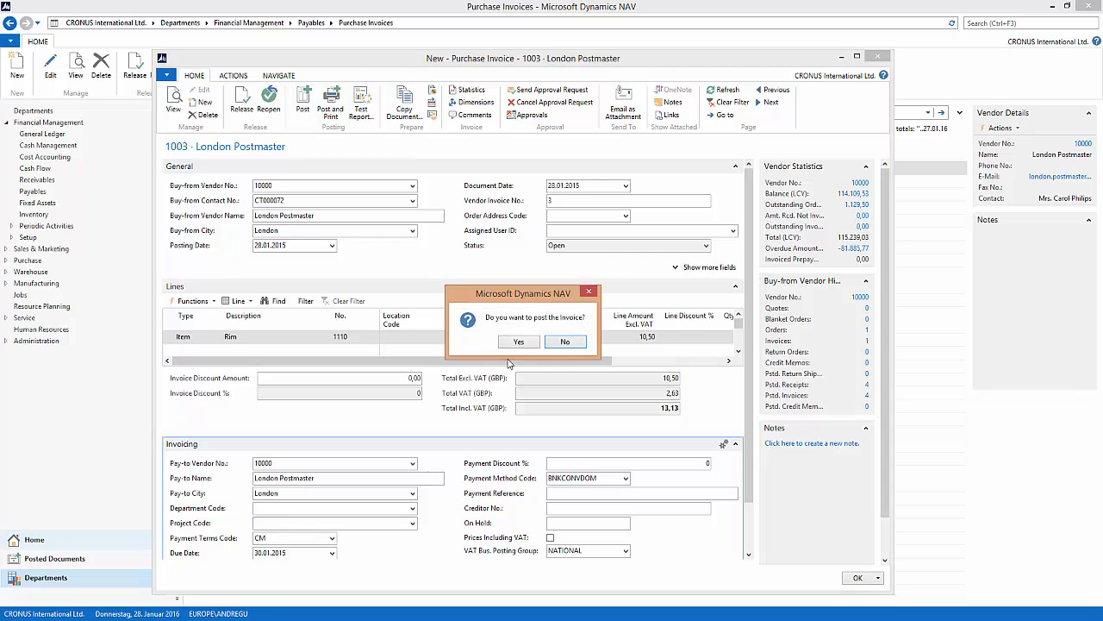
{"action": "left_click", "coordinate": [518, 342]}
- Open the Payment Journals from the Cash Management department and select the BANK CONV batch
{"action": "left_click", "coordinate": [47, 541]}
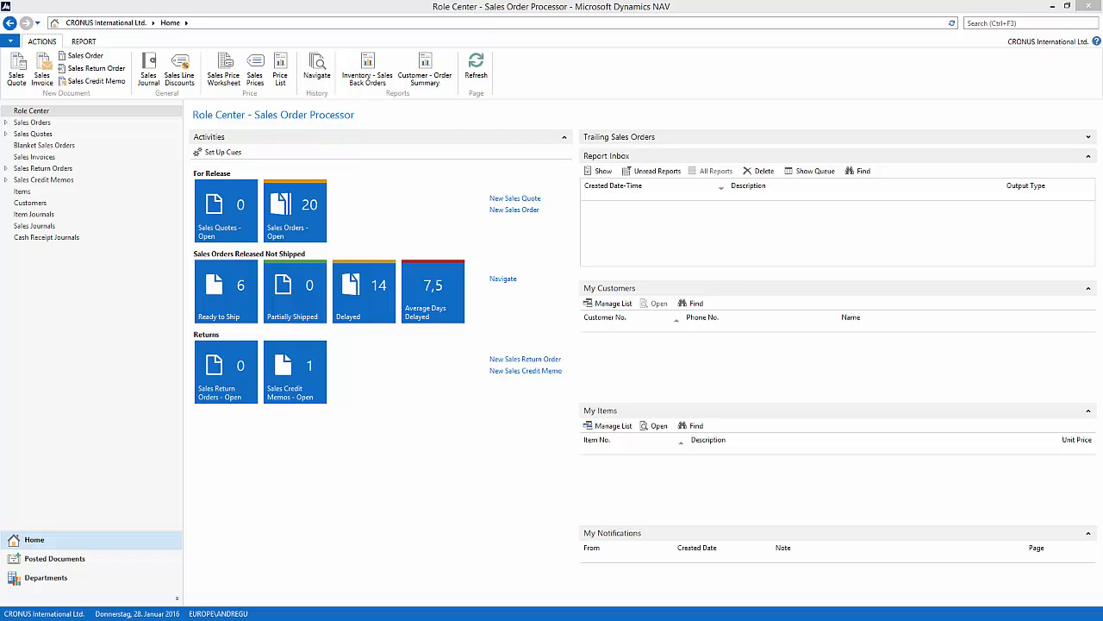
{"action": "left_click", "coordinate": [110, 577]}
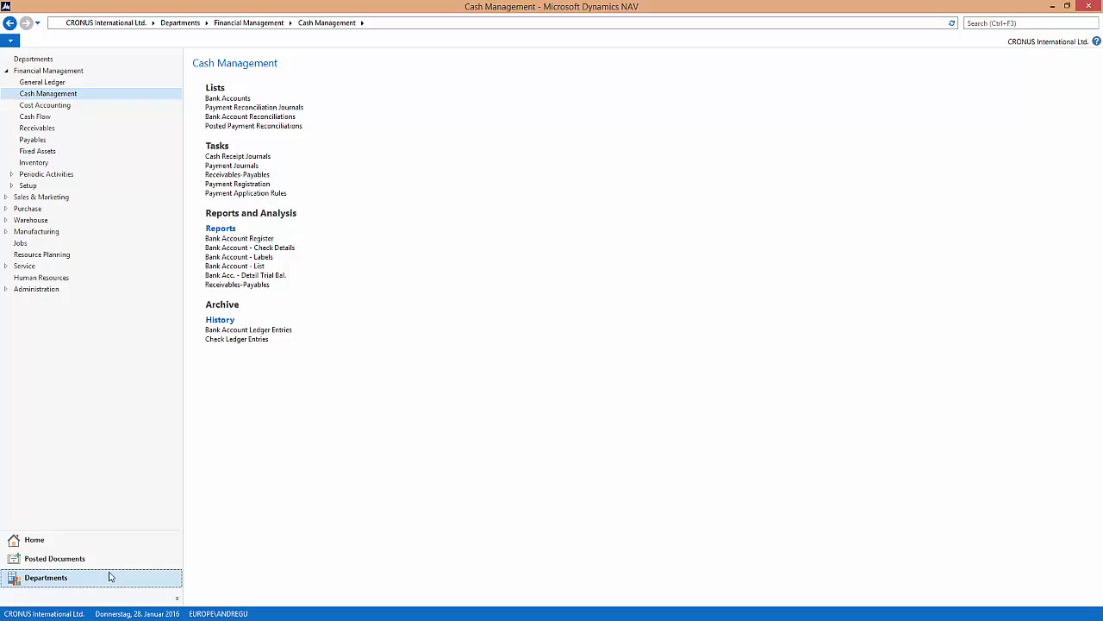
{"action": "left_click", "coordinate": [76, 94]}
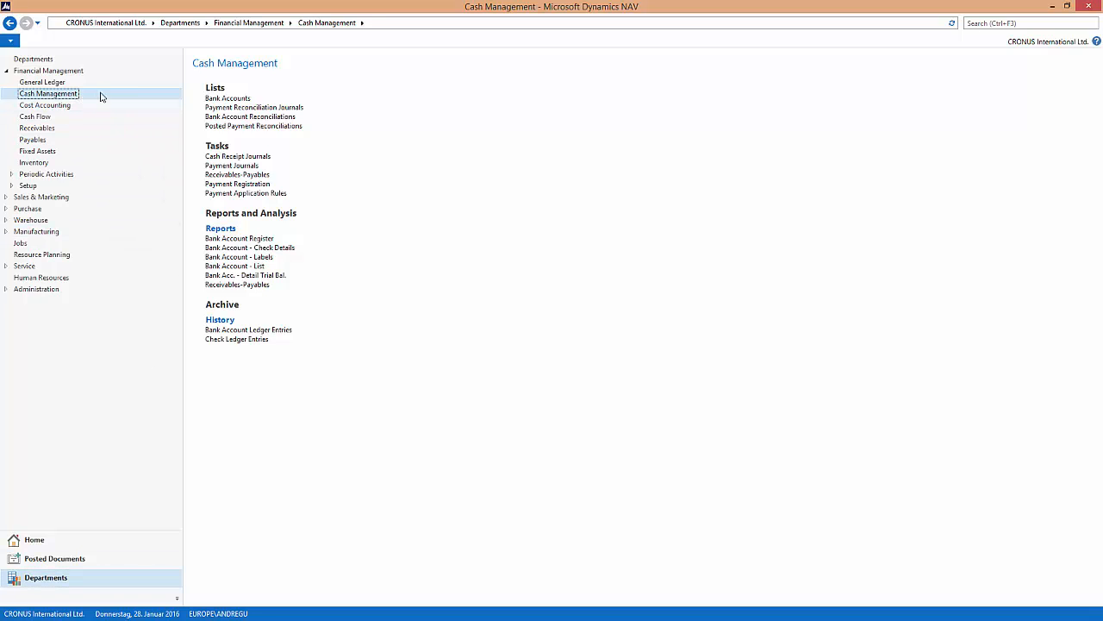
{"action": "left_click", "coordinate": [250, 168]}
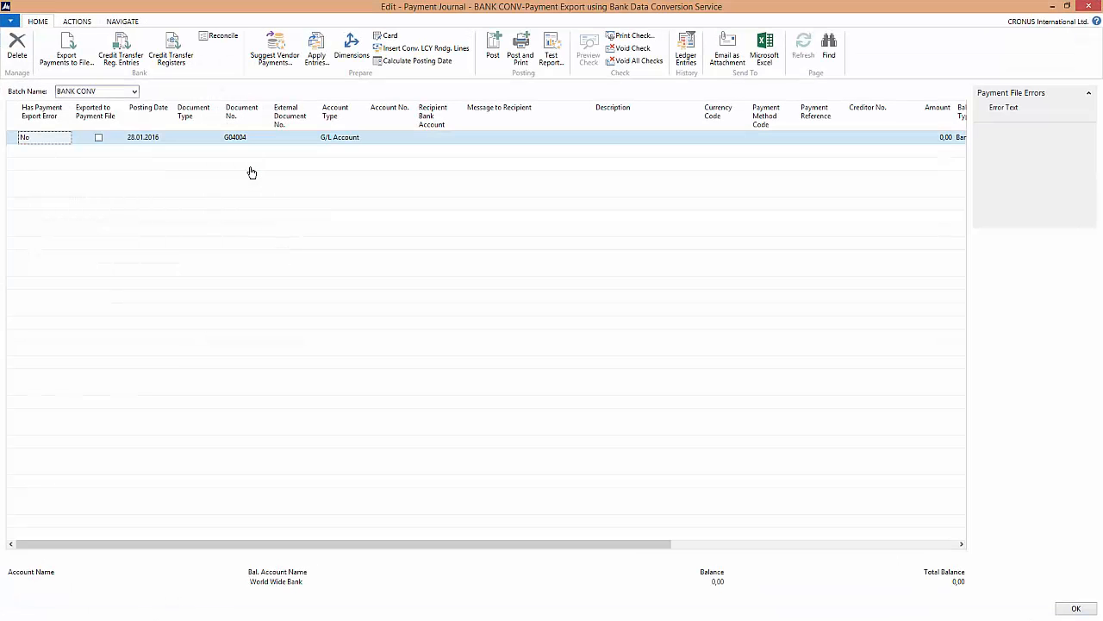
{"action": "left_click", "coordinate": [134, 92]}
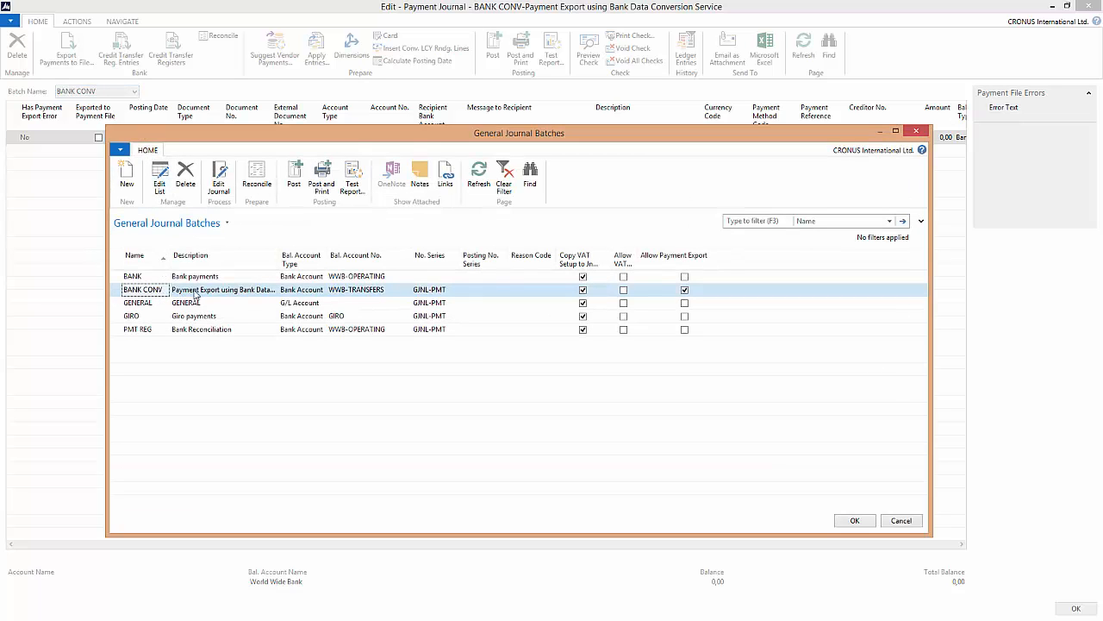
{"action": "left_click", "coordinate": [369, 291]}
{"action": "left_click", "coordinate": [854, 521]}
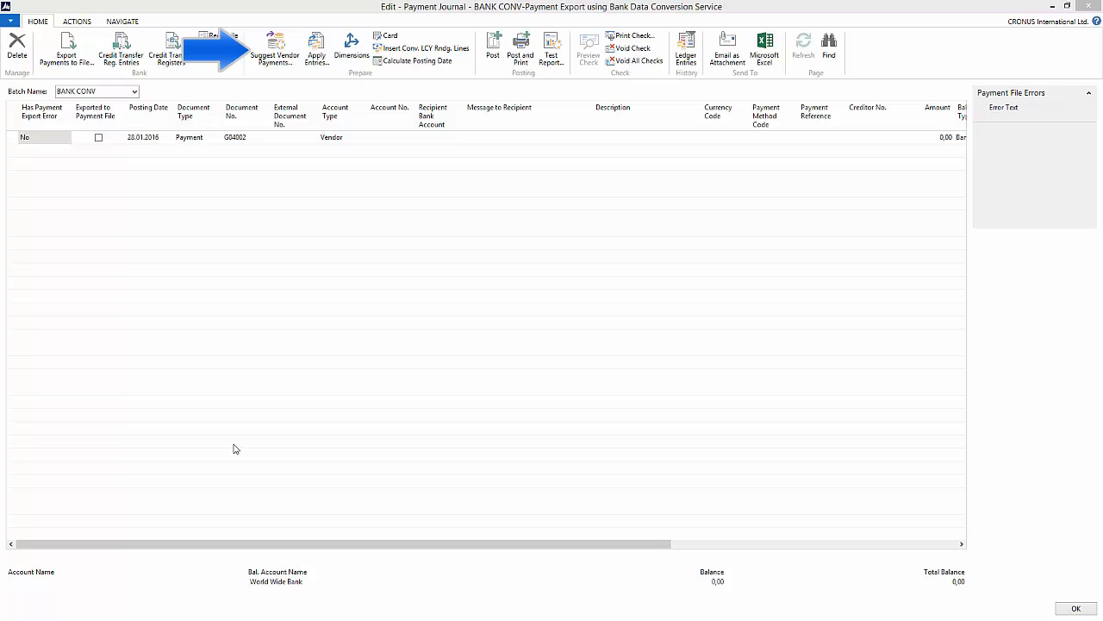
- Suggest vendor payments for the journal with balancing account type Bank Account and balancing account WWB-TRANSFERS
{"action": "left_click", "coordinate": [282, 50]}
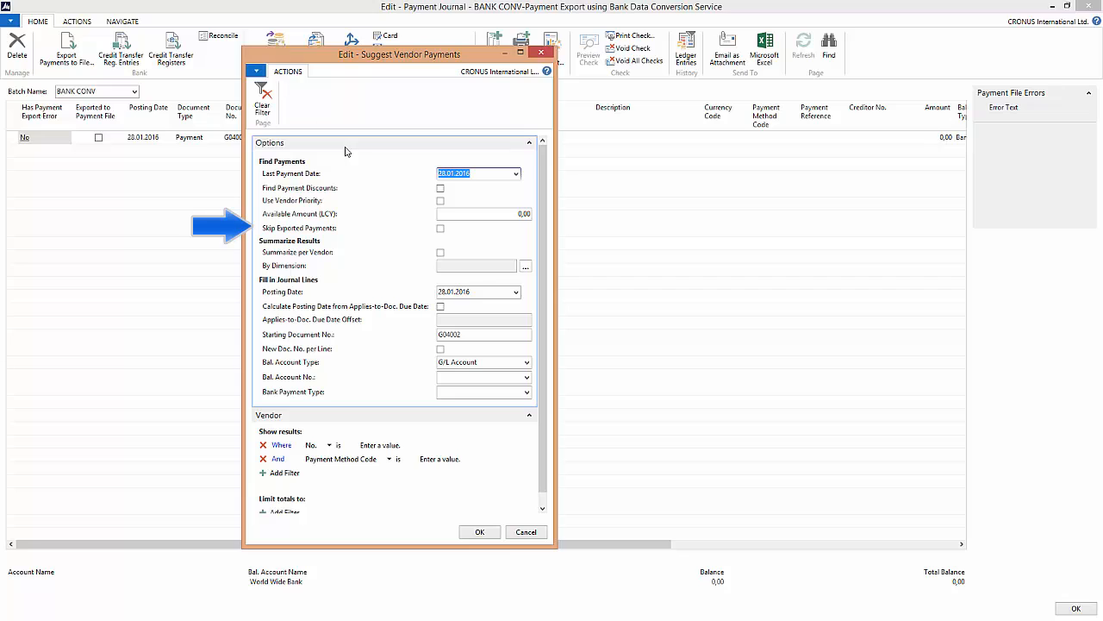
{"action": "left_click", "coordinate": [527, 362]}
{"action": "left_click", "coordinate": [465, 390]}
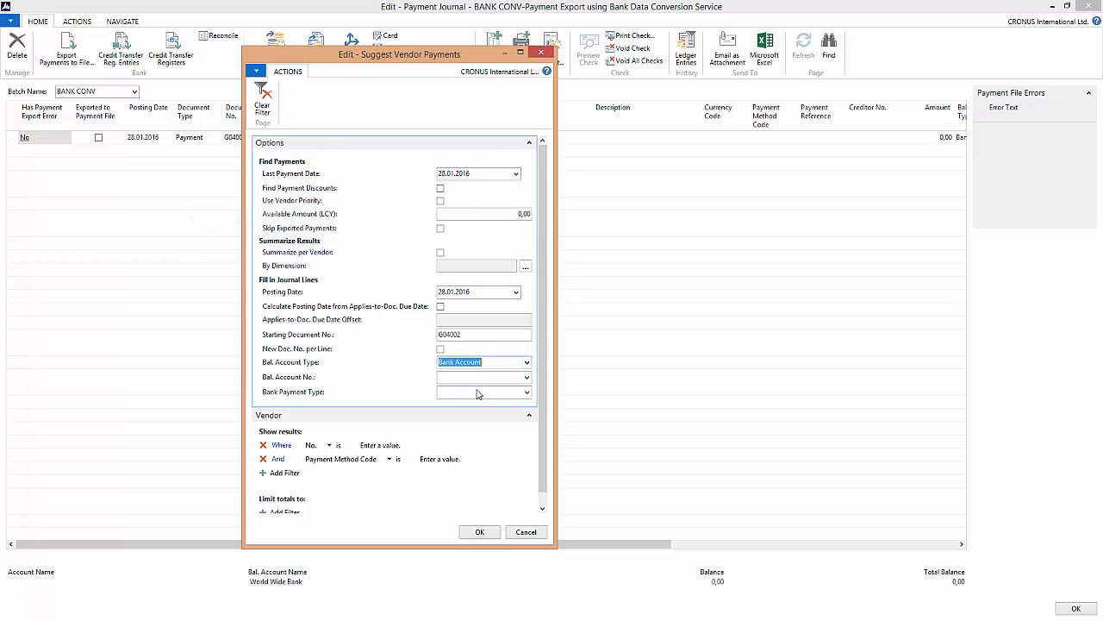
{"action": "left_click", "coordinate": [527, 379]}
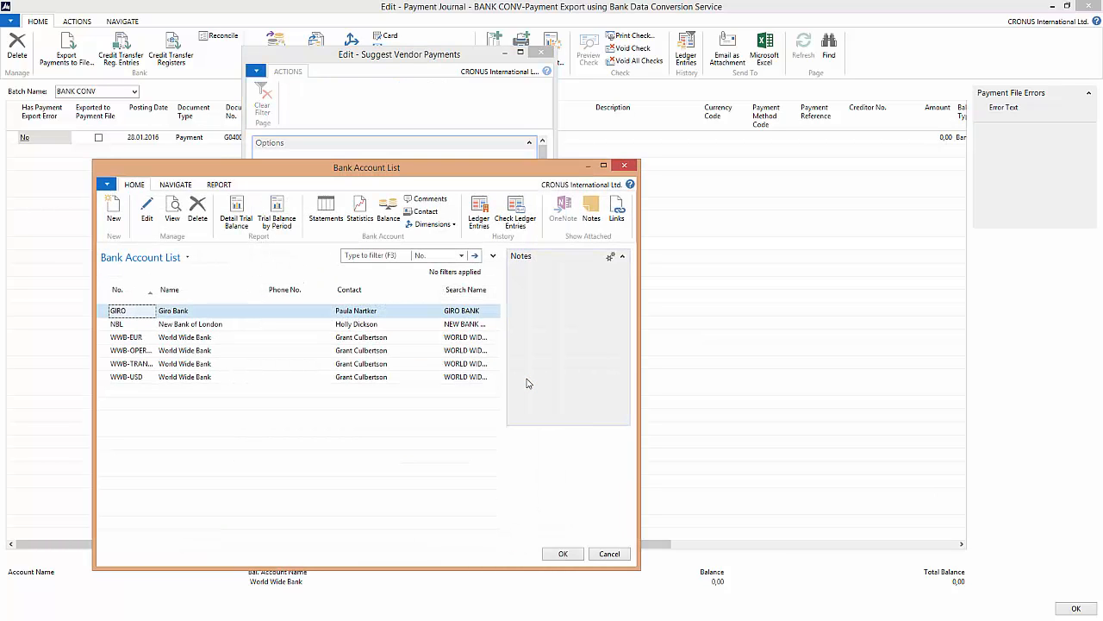
{"action": "left_click", "coordinate": [147, 367]}
{"action": "left_click", "coordinate": [556, 553]}
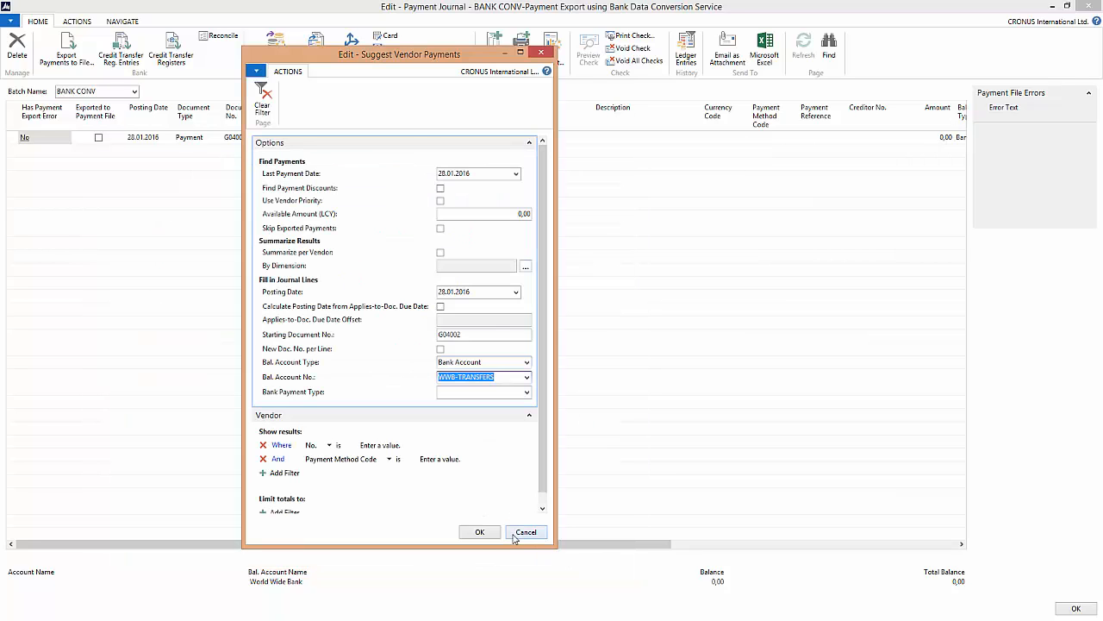
{"action": "left_click", "coordinate": [475, 533]}
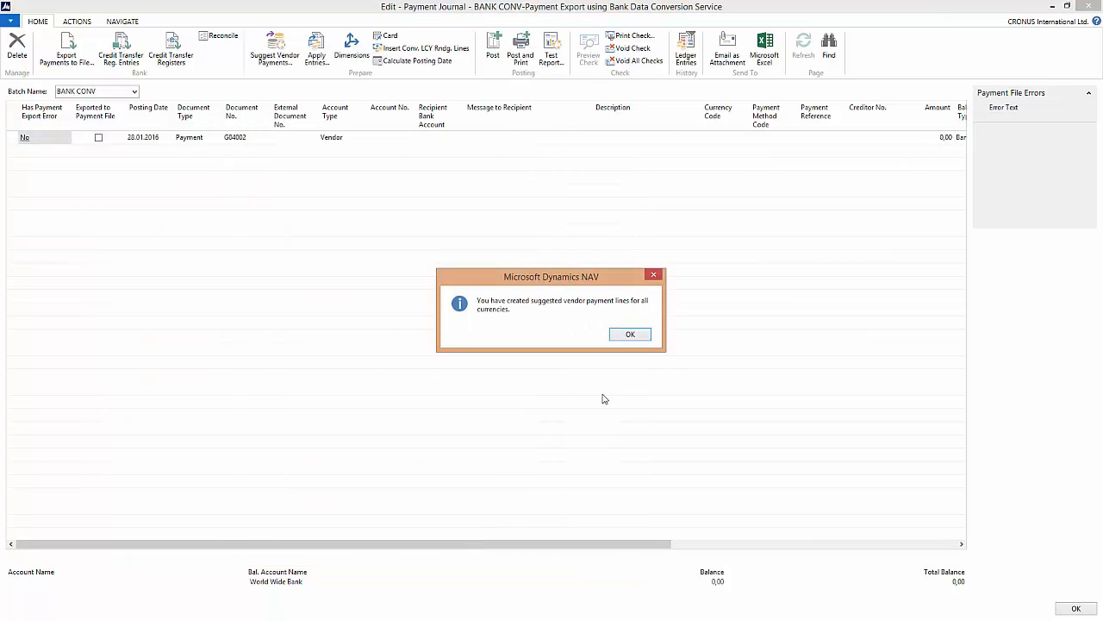
{"action": "left_click", "coordinate": [635, 339]}
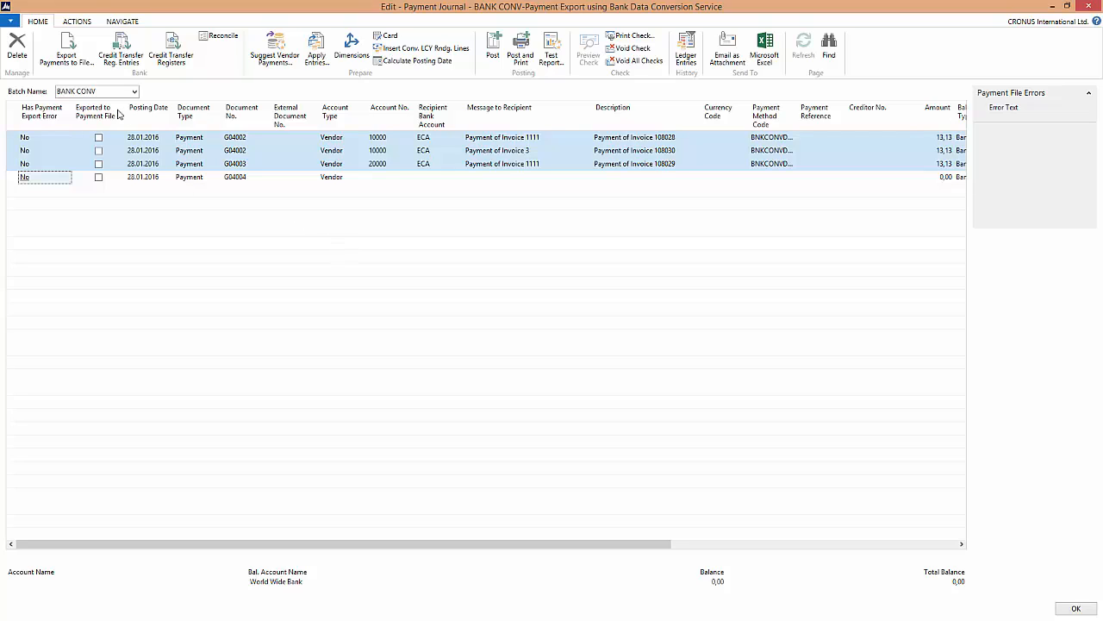
- Try to export the suggested vendor payment lines to a payment file and widen the Payment File Errors pane
{"action": "left_click", "coordinate": [67, 63]}
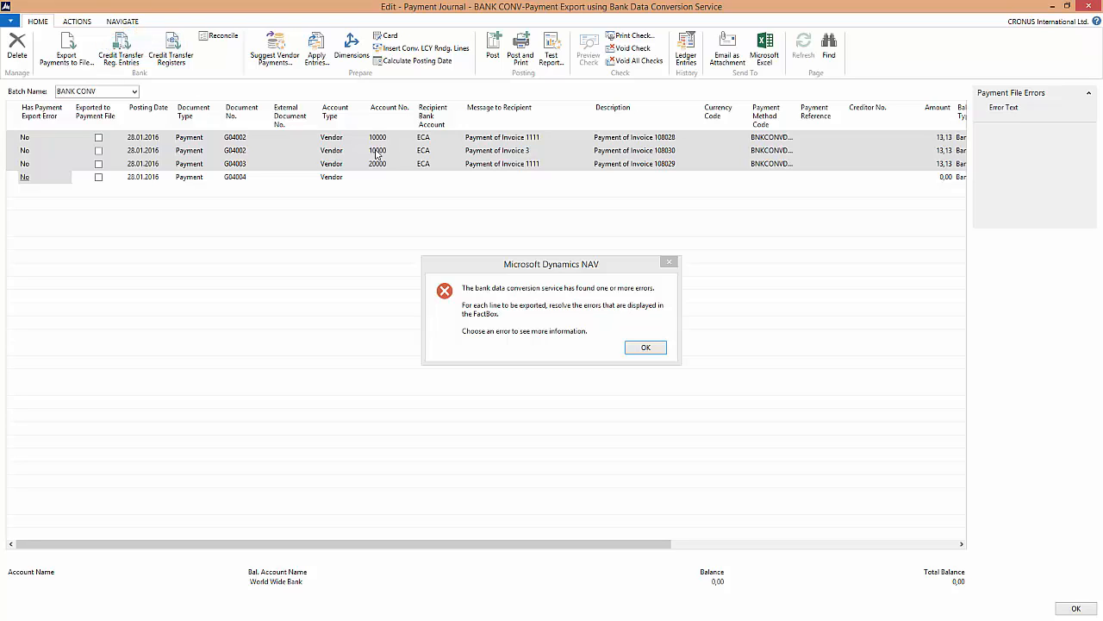
{"action": "left_click", "coordinate": [646, 347]}
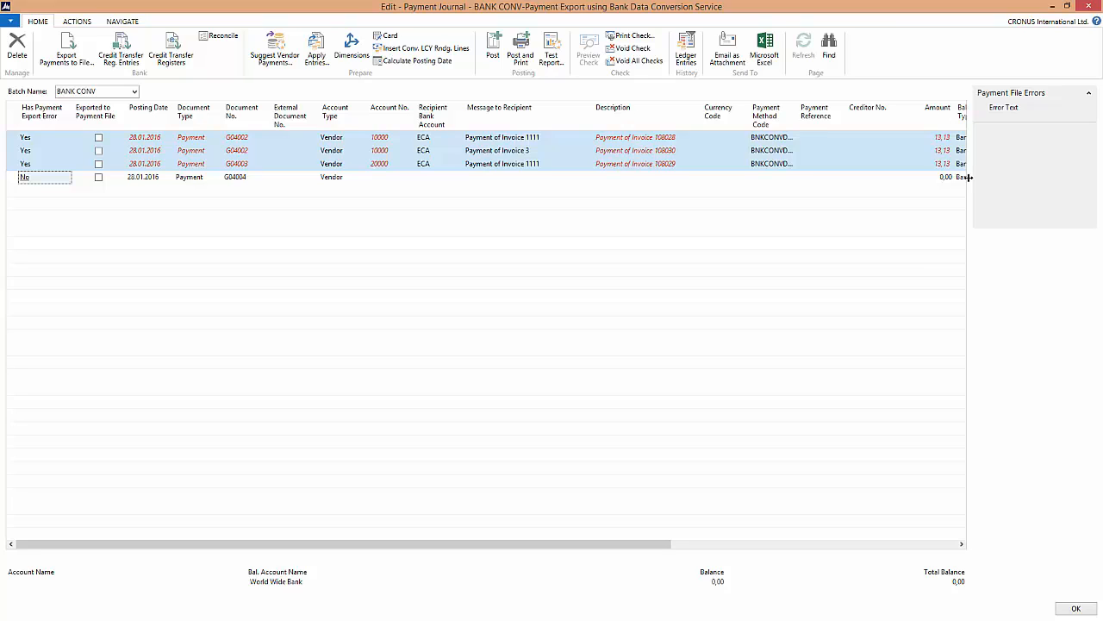
{"action": "left_click_drag", "start_coordinate": [967, 179], "coordinate": [732, 184]}
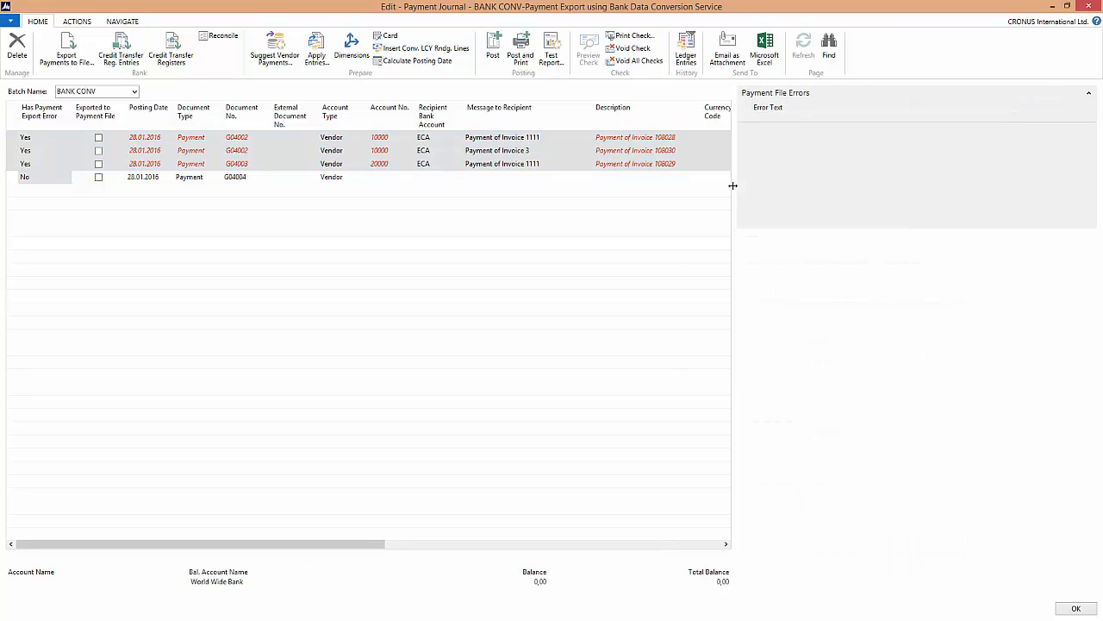
- Review the payment file error of each journal line and examine the error details for the first line
{"action": "left_click", "coordinate": [212, 138]}
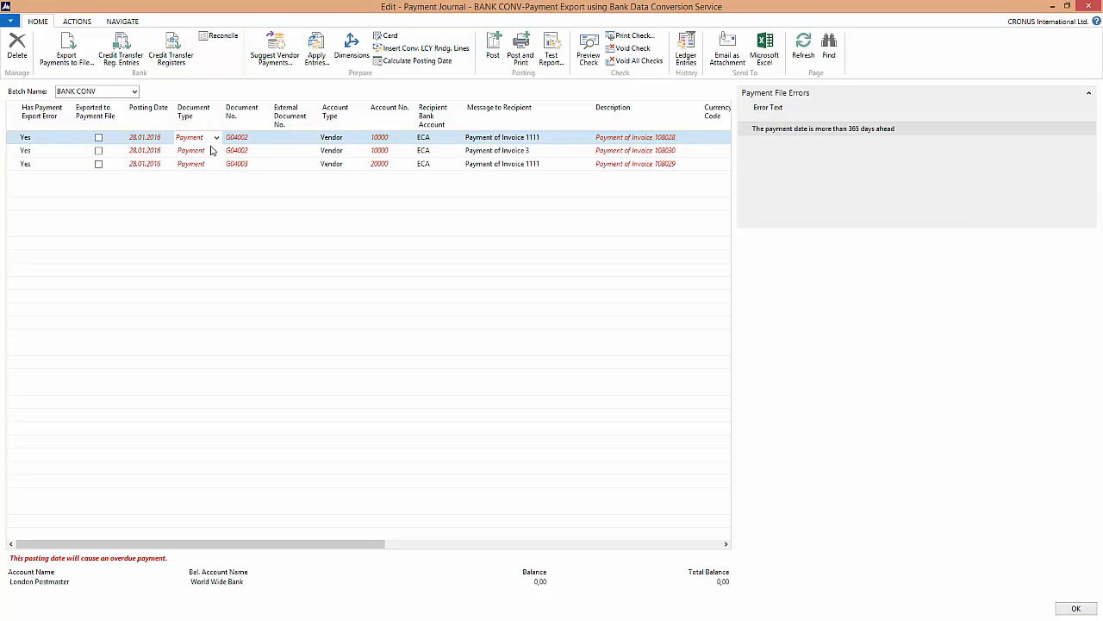
{"action": "left_click", "coordinate": [212, 150]}
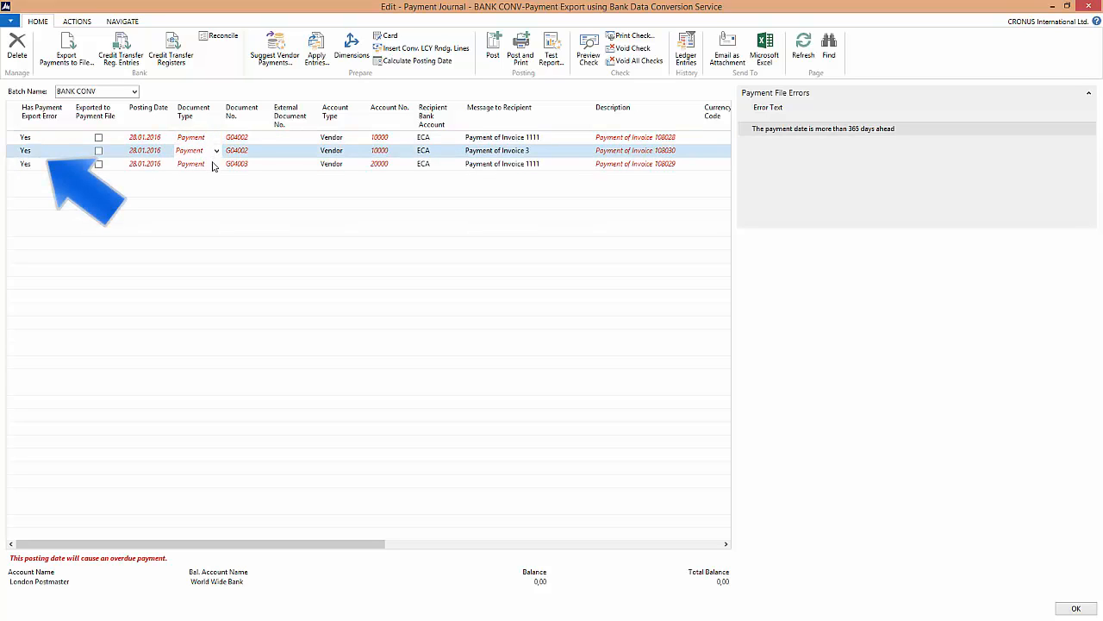
{"action": "left_click", "coordinate": [213, 163]}
{"action": "left_click", "coordinate": [214, 165]}
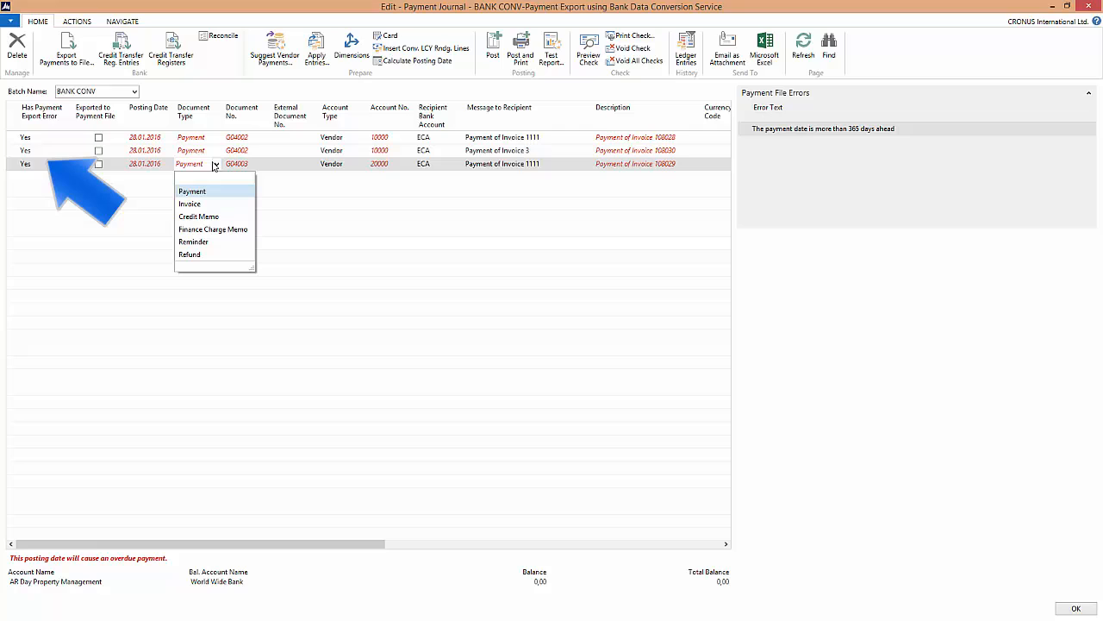
{"action": "left_click", "coordinate": [27, 142]}
{"action": "left_click", "coordinate": [26, 139]}
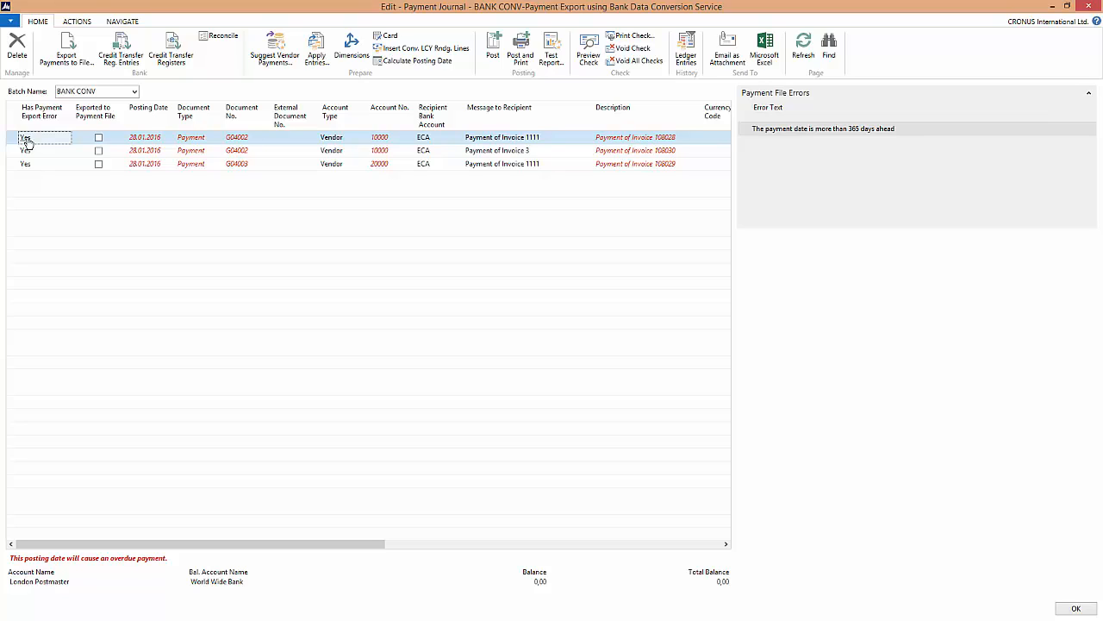
{"action": "left_click", "coordinate": [790, 131]}
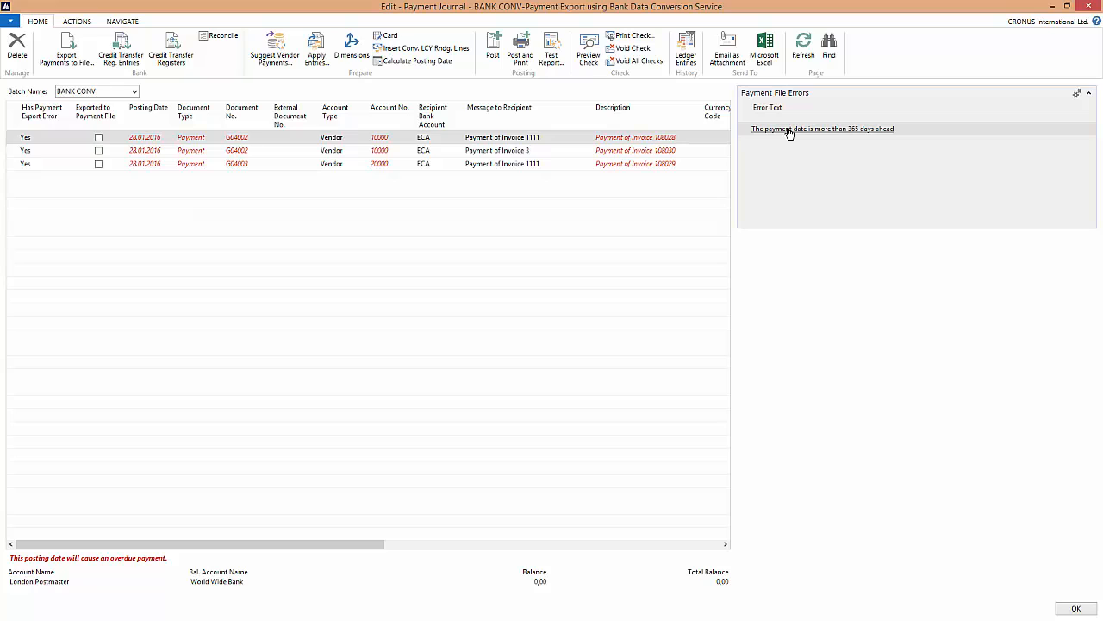
{"action": "left_click", "coordinate": [790, 131]}
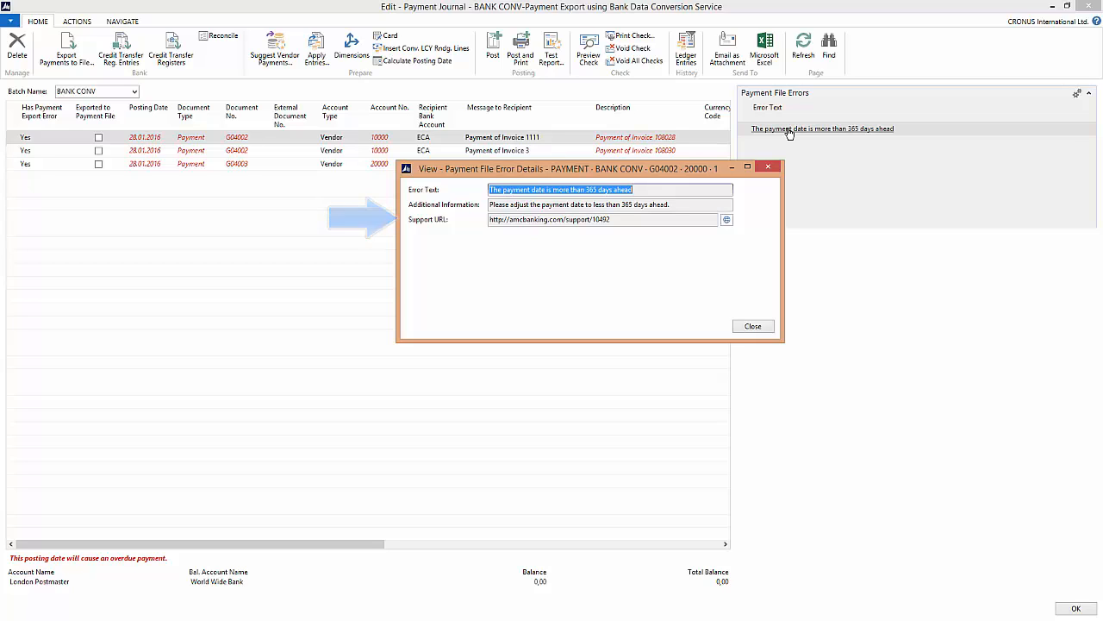
{"action": "left_click", "coordinate": [765, 328]}
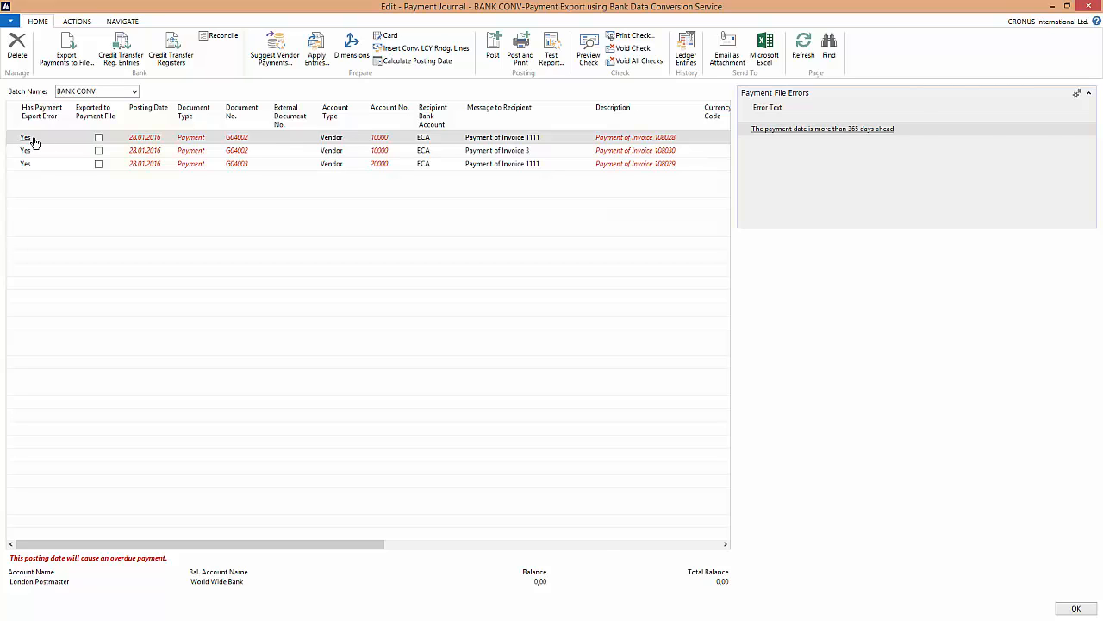
- Set the posting date of all three payment journal lines to 28.01.2015
{"action": "left_click", "coordinate": [159, 150]}
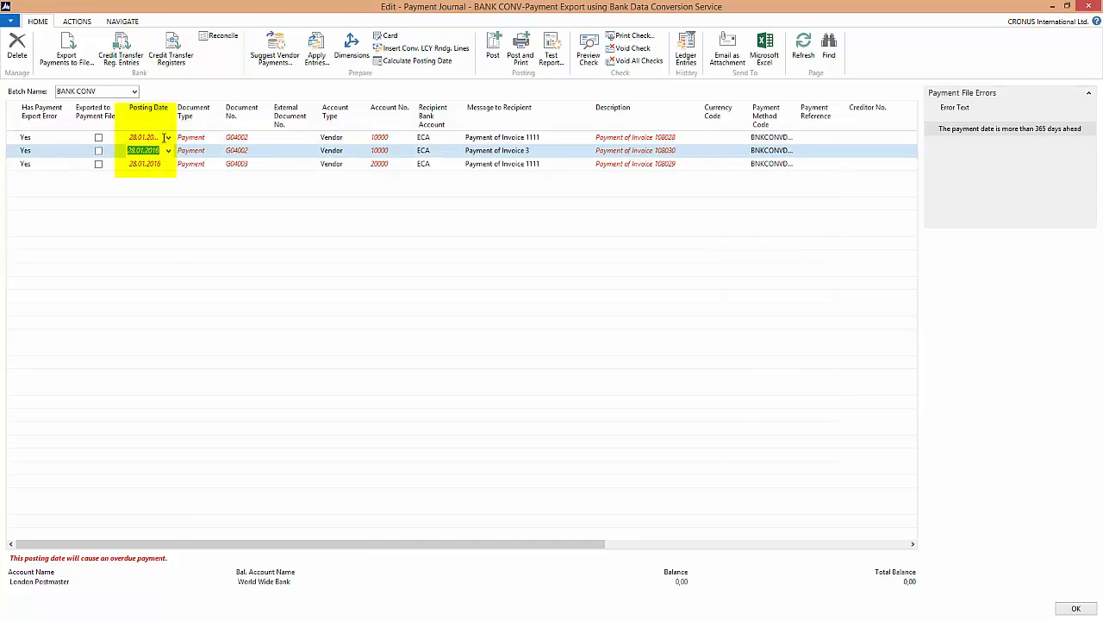
{"action": "left_click", "coordinate": [161, 138]}
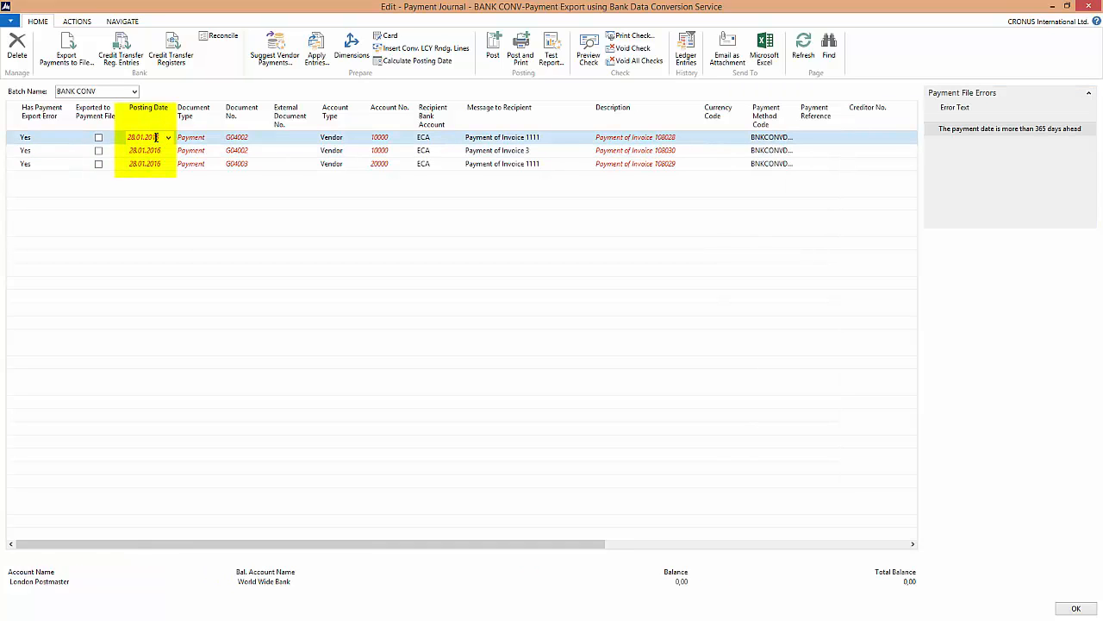
{"action": "key", "text": "BackSpace"}
{"action": "type", "text": "5"}
{"action": "left_click", "coordinate": [162, 151]}
{"action": "key", "text": "BackSpace"}
{"action": "type", "text": "5"}
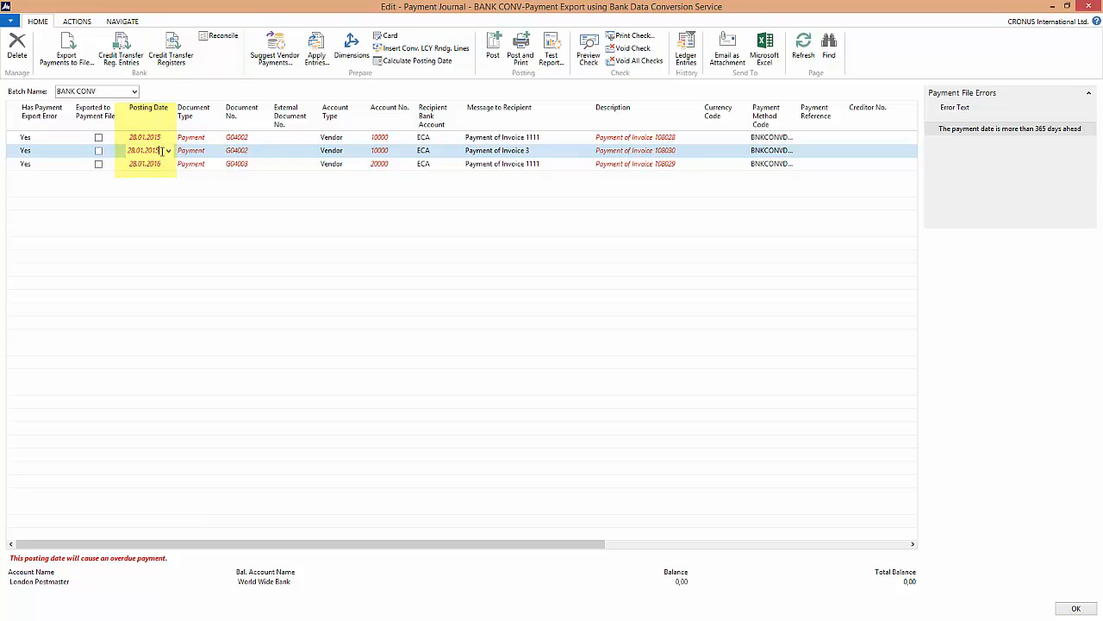
{"action": "left_click", "coordinate": [160, 164]}
{"action": "key", "text": "BackSpace"}
{"action": "type", "text": "5"}
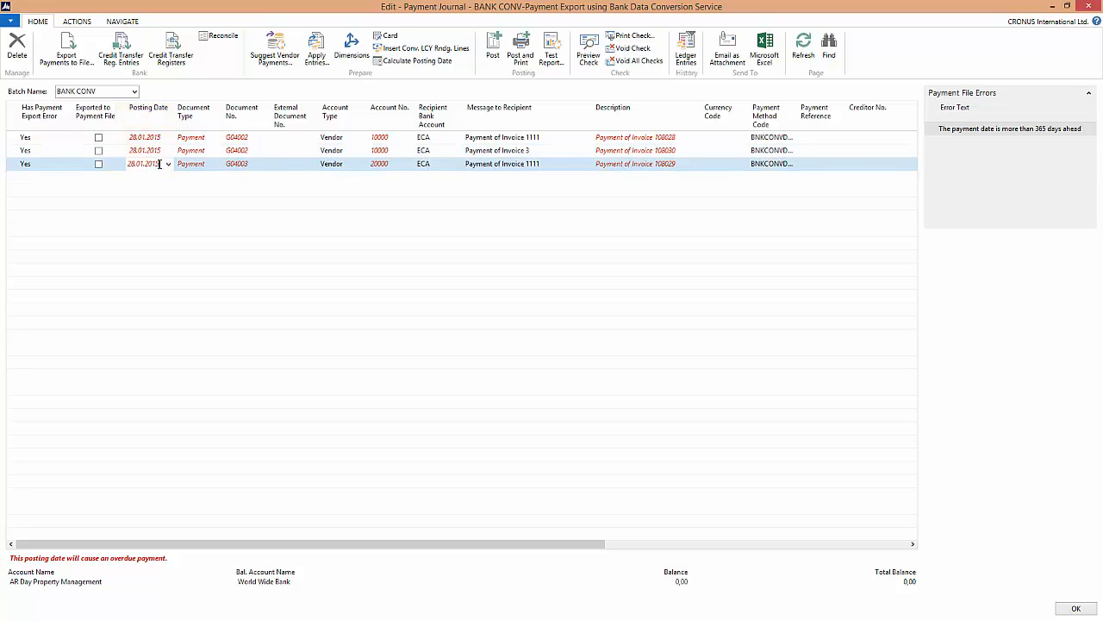
- Export the three payment journal lines to the bank data conversion payment file, open the file to inspect its XML, and close it
{"action": "left_click", "coordinate": [148, 138]}
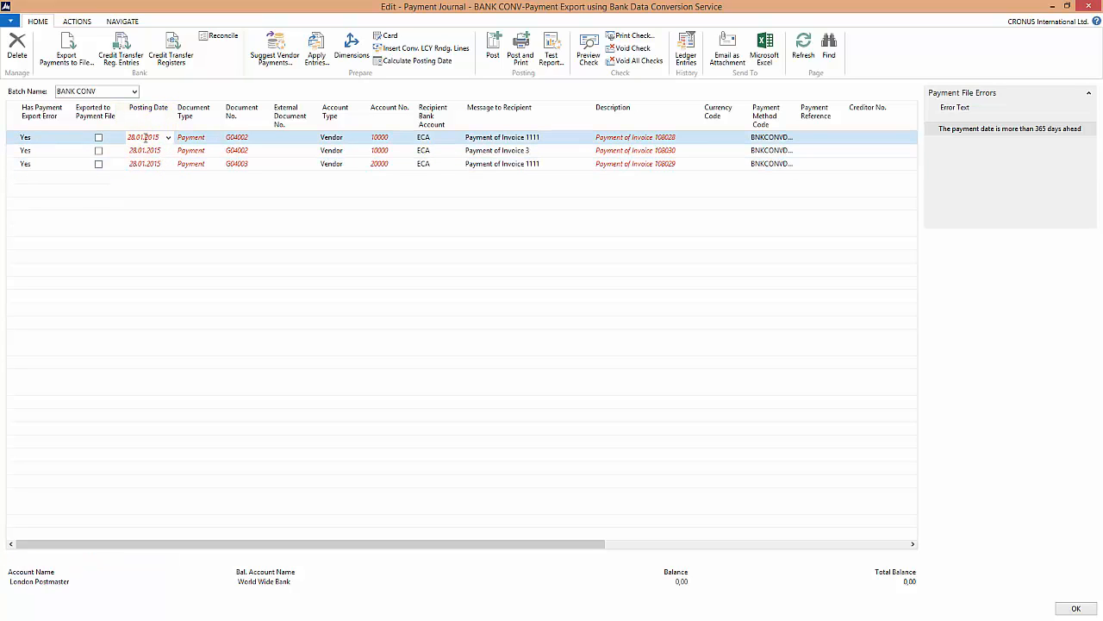
{"action": "left_click", "coordinate": [72, 65]}
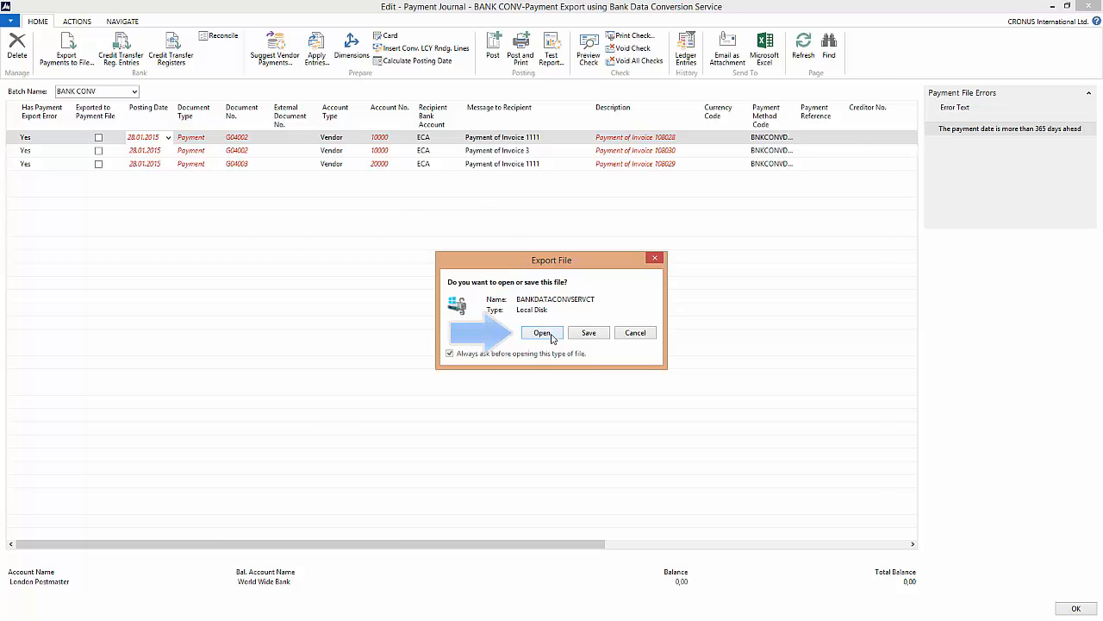
{"action": "left_click", "coordinate": [541, 332]}
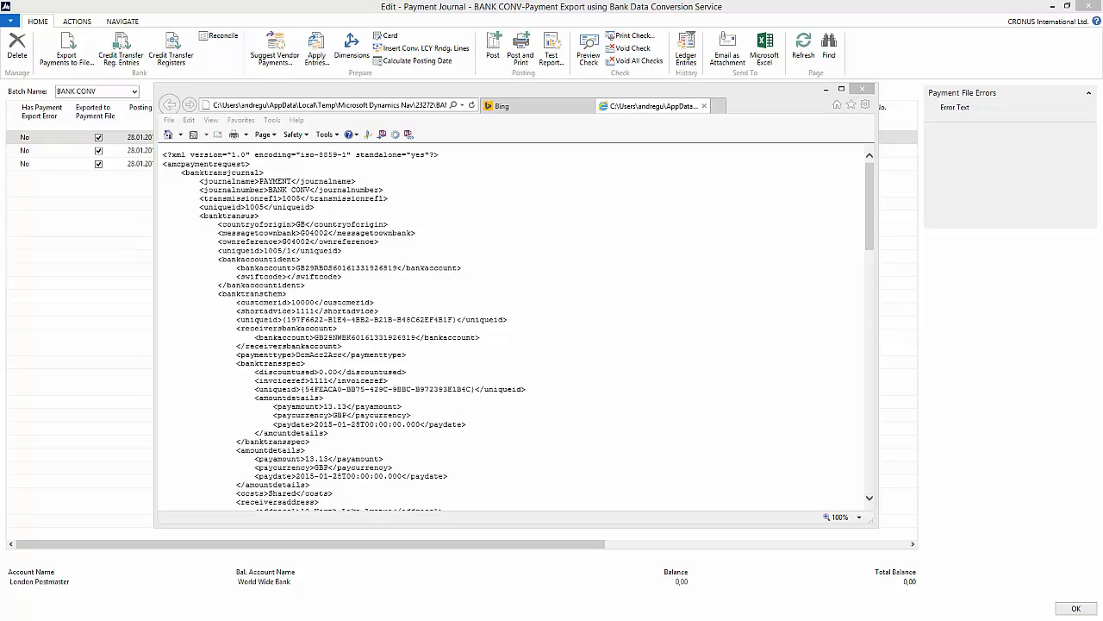
{"action": "left_click", "coordinate": [863, 89]}
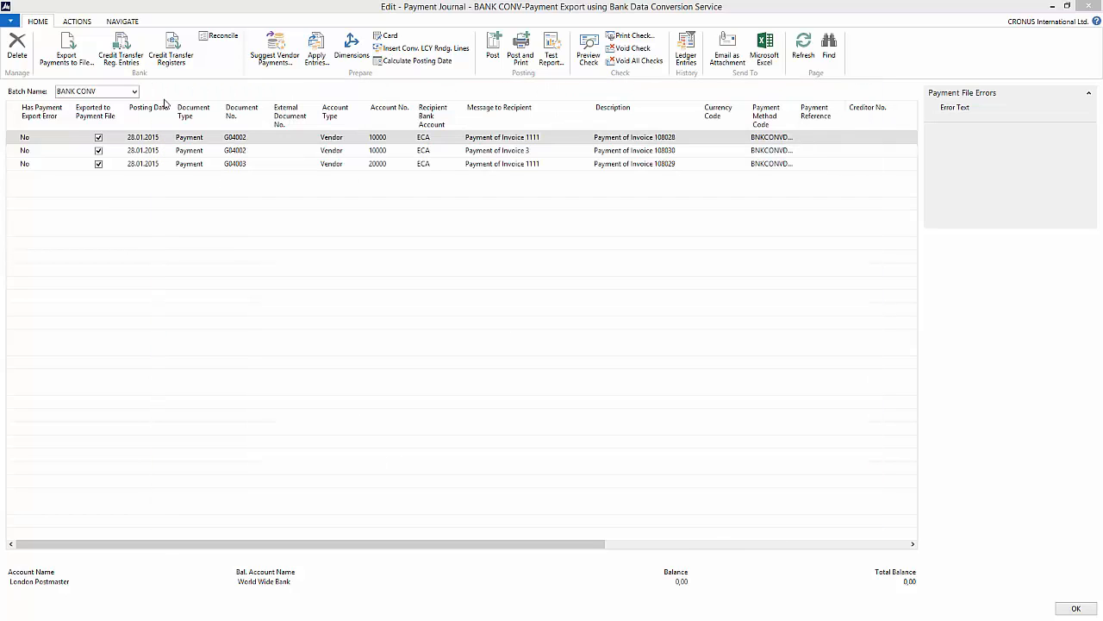
- Export the already exported journal lines again and save the file as BANKDATACONVSERVCT in C:\exp, replacing the existing file
{"action": "left_click", "coordinate": [71, 63]}
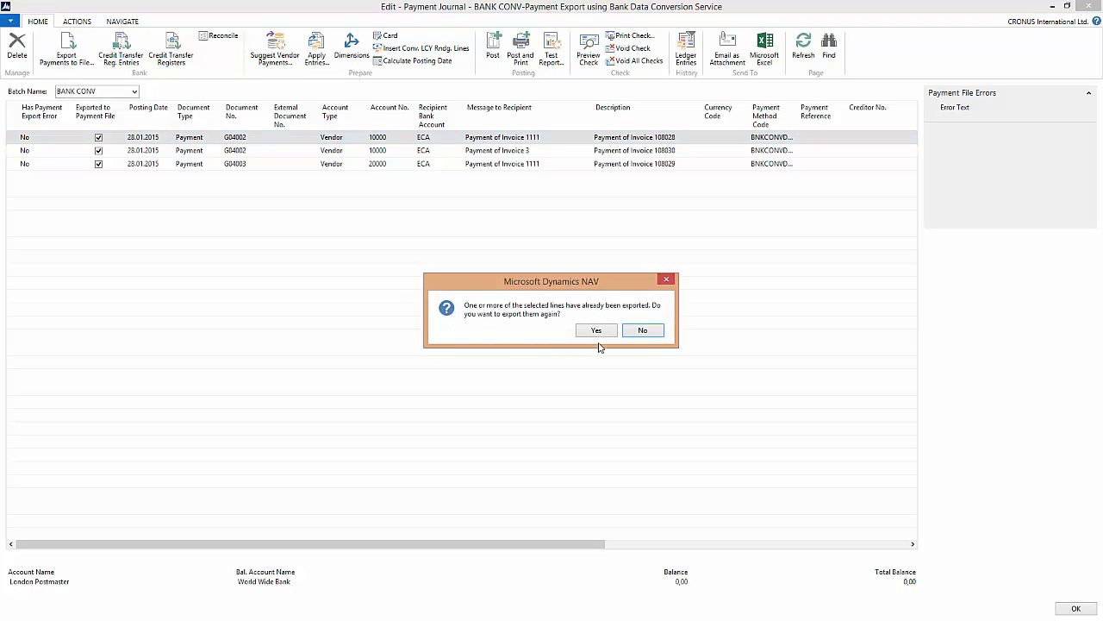
{"action": "left_click", "coordinate": [603, 335]}
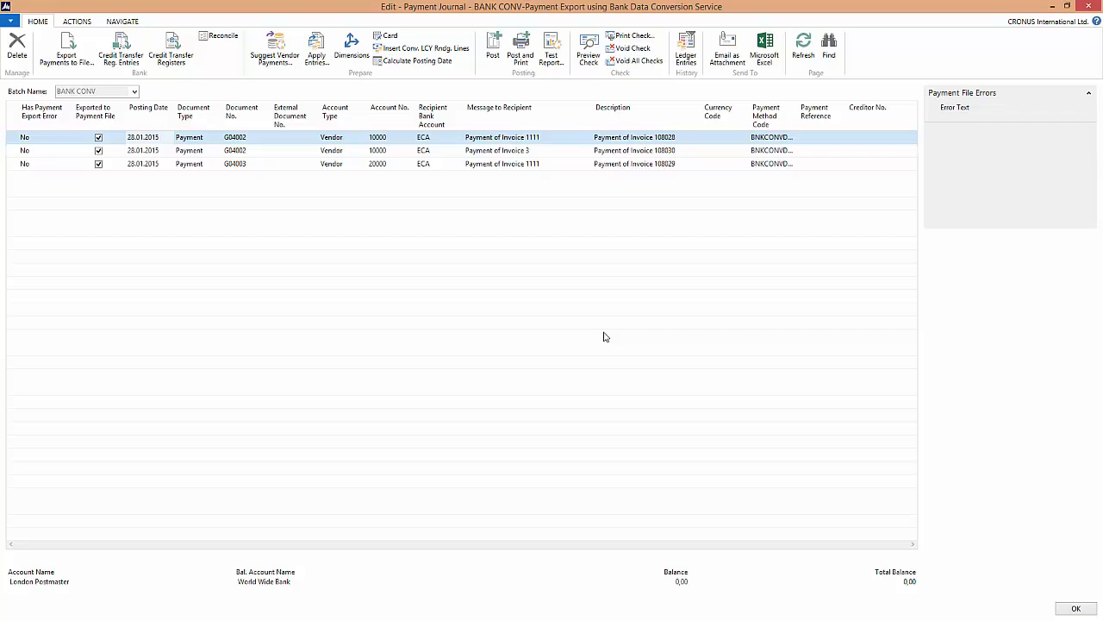
{"action": "left_click", "coordinate": [594, 337]}
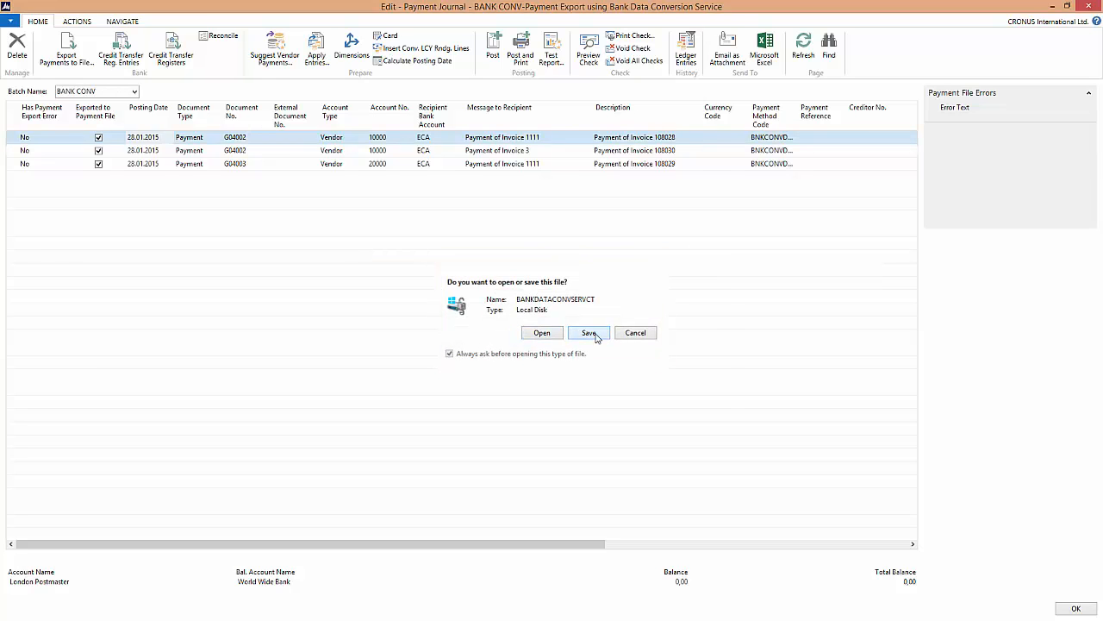
{"action": "left_click", "coordinate": [639, 384]}
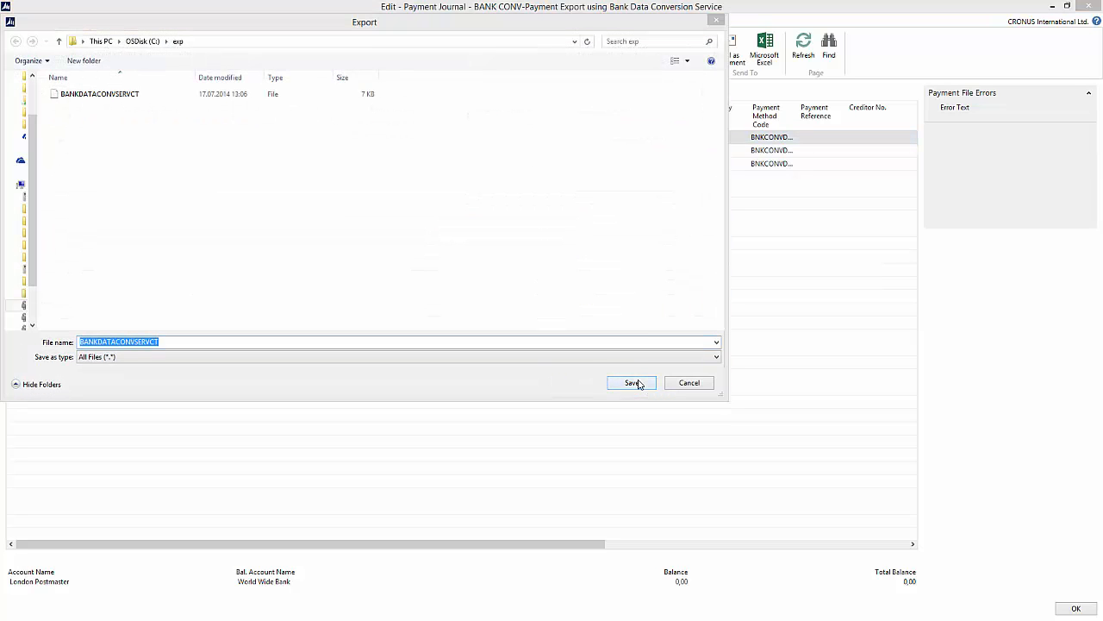
{"action": "left_click", "coordinate": [581, 318]}
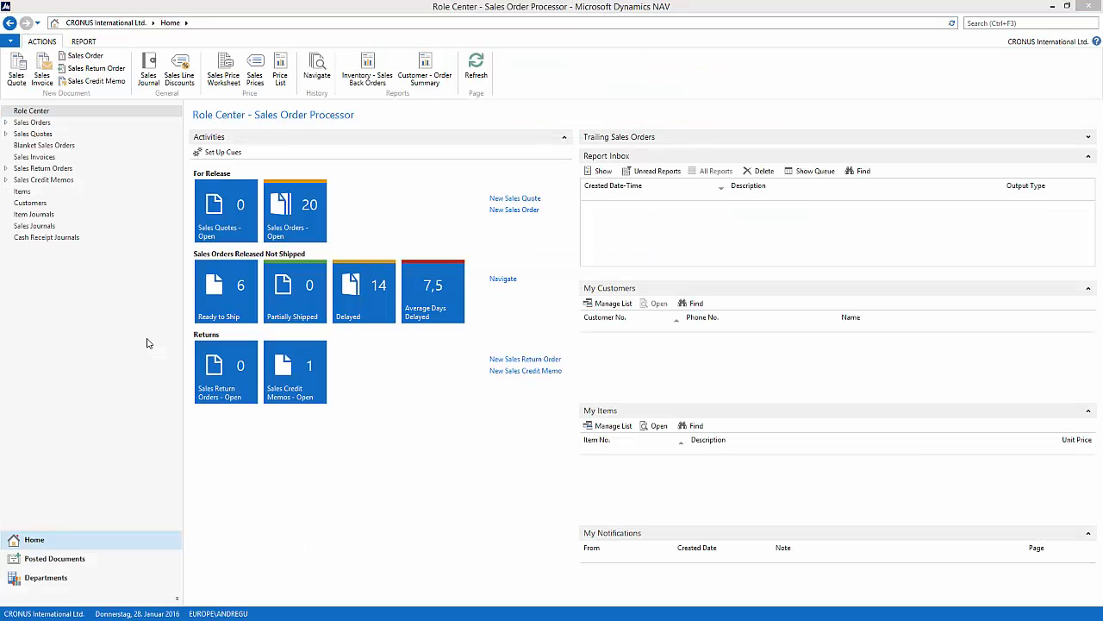
- Open the Credit Transfer Registers list from the Payables area of the Financial Management department
{"action": "left_click", "coordinate": [63, 585]}
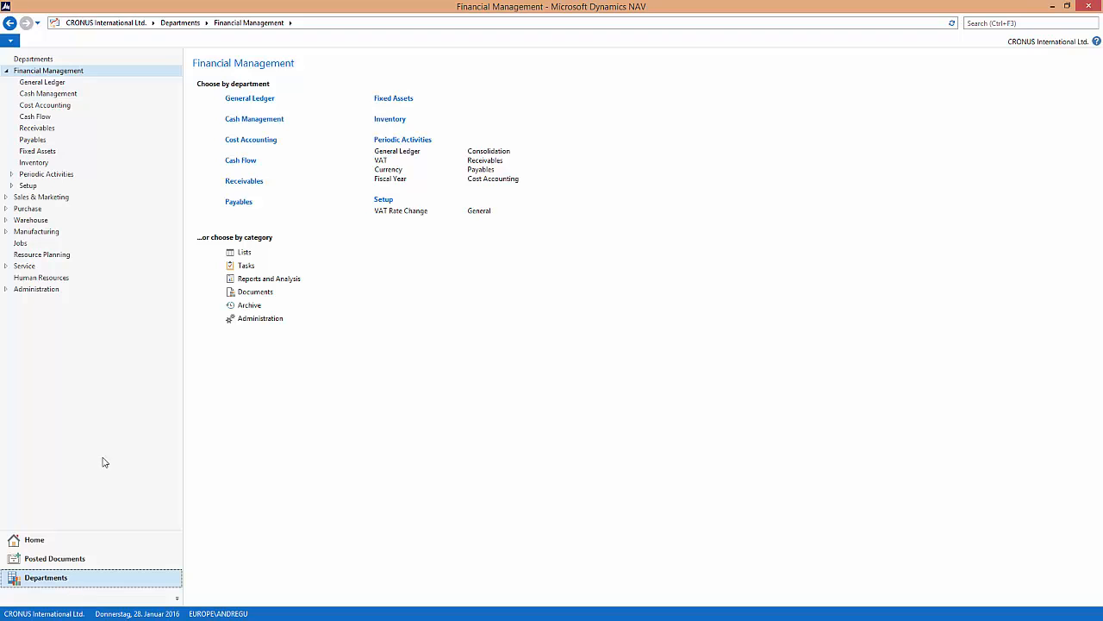
{"action": "left_click", "coordinate": [73, 145]}
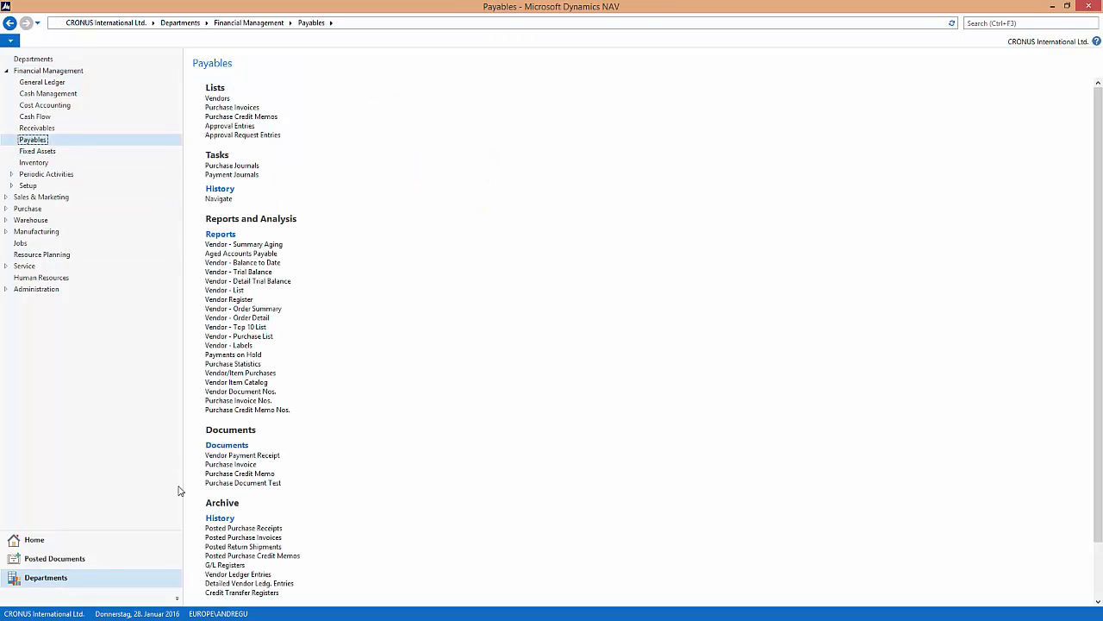
{"action": "left_click", "coordinate": [250, 592]}
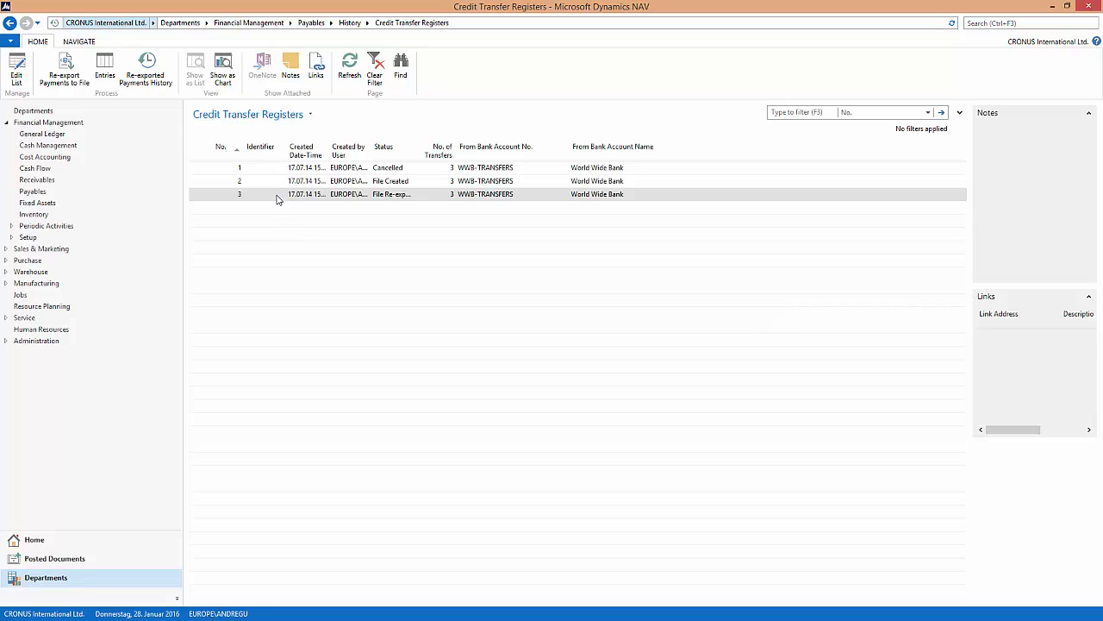
- Review the credit transfer entries of register 3, including recipient bank details and applies-to entry information
{"action": "left_click", "coordinate": [276, 197]}
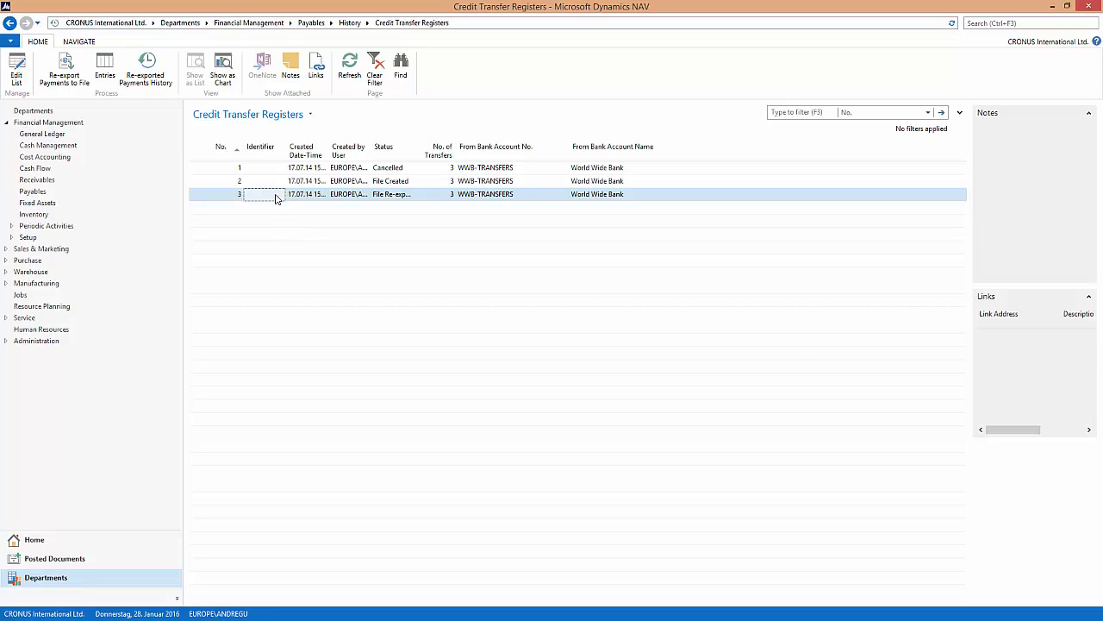
{"action": "left_click", "coordinate": [104, 78]}
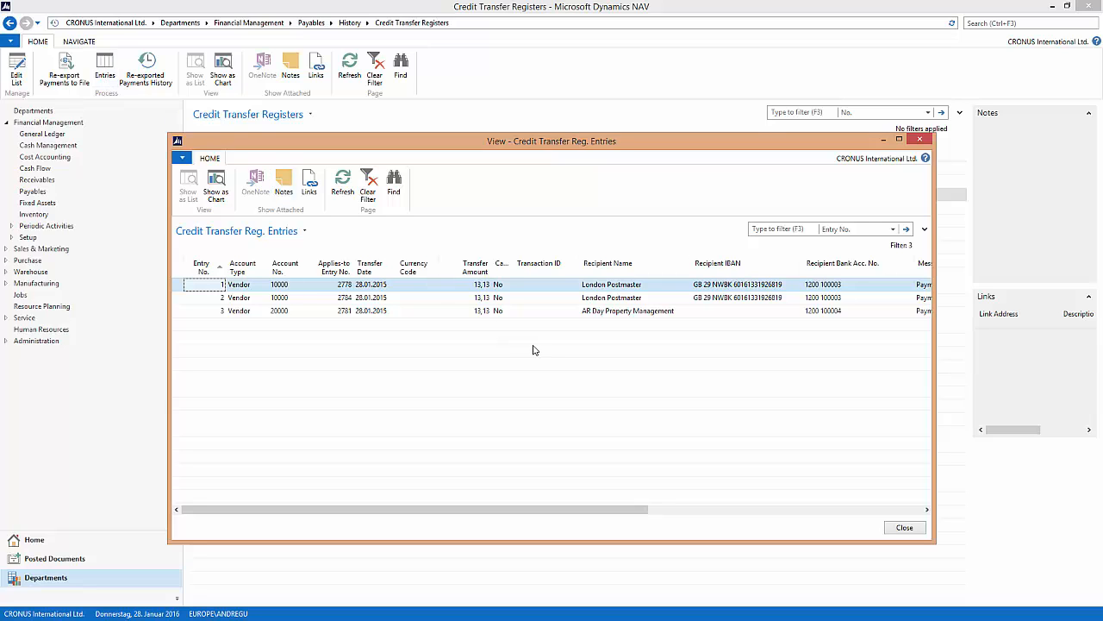
{"action": "left_click_drag", "start_coordinate": [615, 513], "coordinate": [900, 520]}
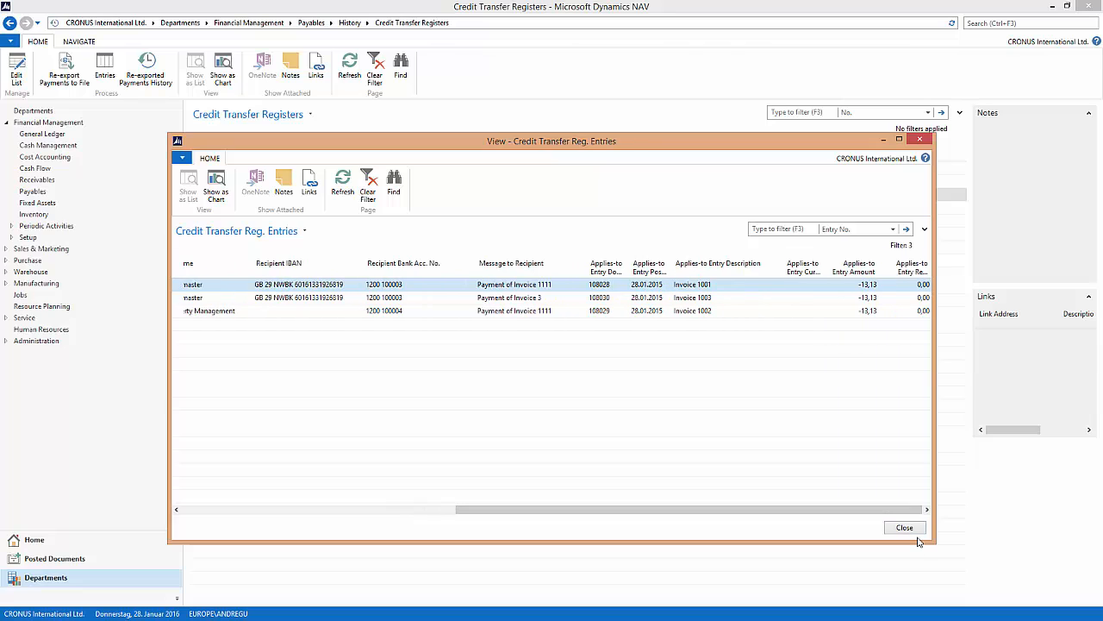
{"action": "left_click", "coordinate": [909, 530]}
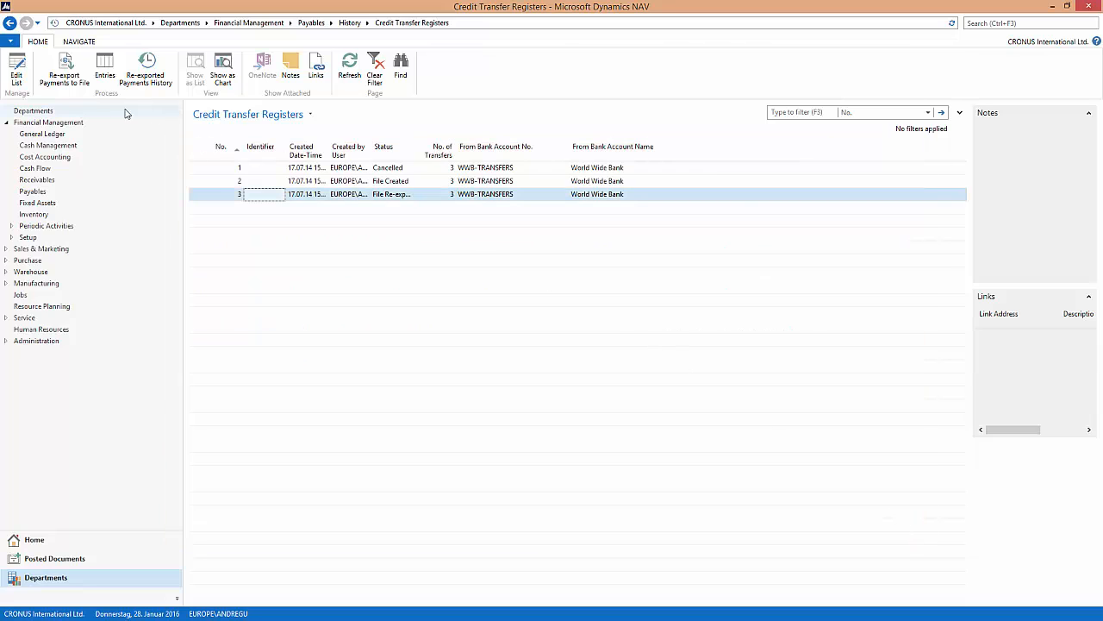
- Start re-exporting the payments of credit transfer register 3, dismiss the file without saving, and open the re-exported payments history
{"action": "left_click", "coordinate": [62, 84]}
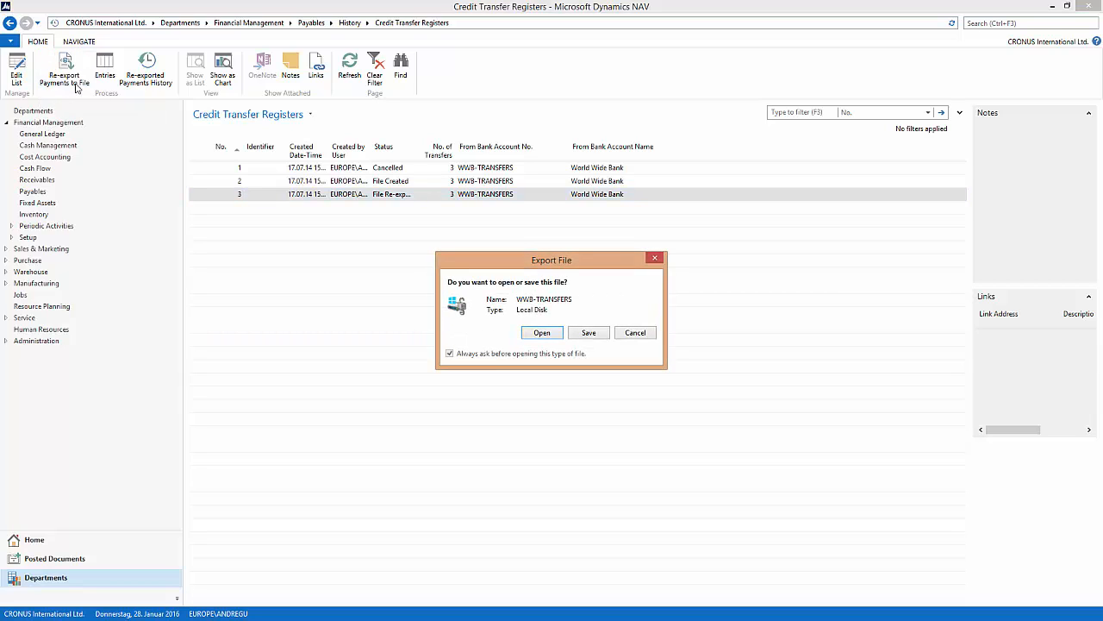
{"action": "left_click", "coordinate": [656, 259]}
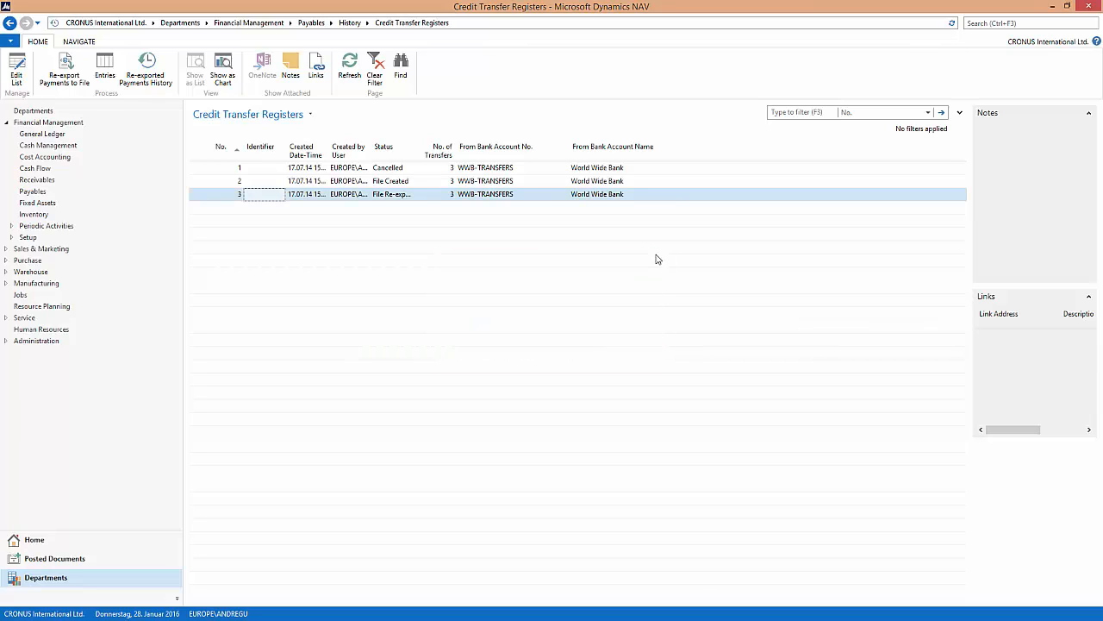
{"action": "left_click", "coordinate": [160, 82]}
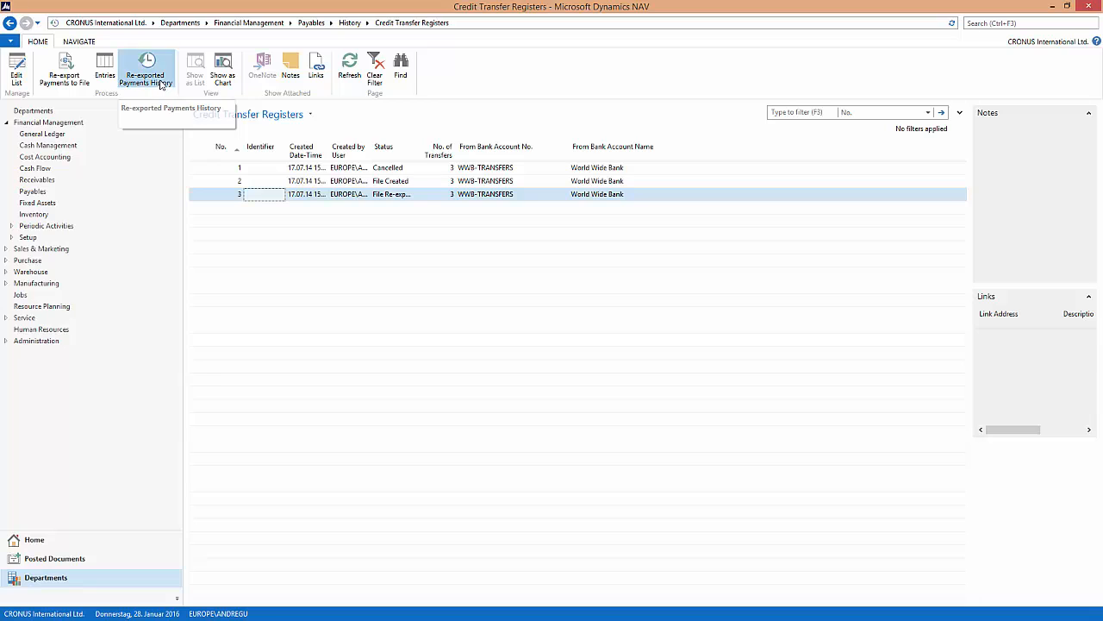